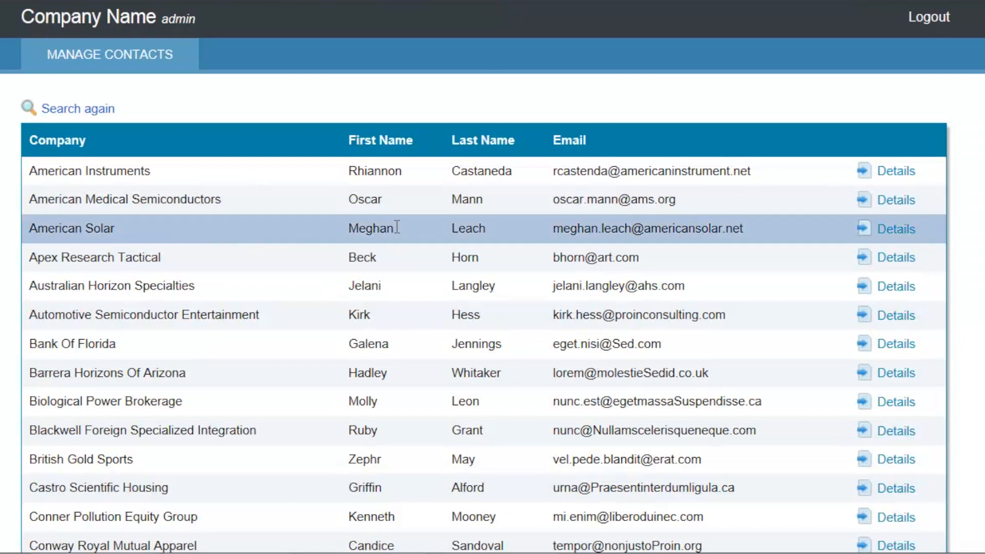
- Open the contact details for Barrera Horizons Of Arizona and examine the record's fields, status options, follow-up date and notes
scroll(810, 239, "down", 3)
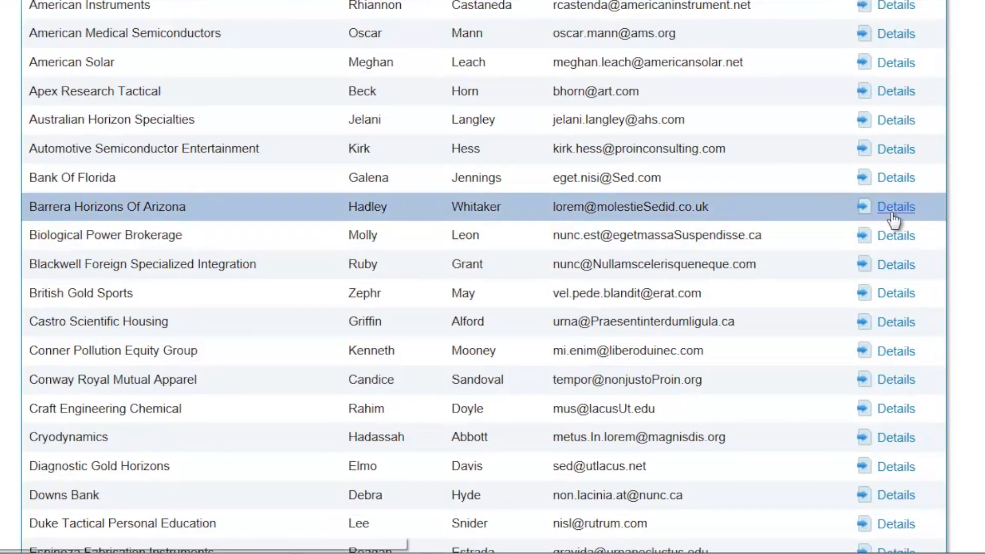
left_click(893, 215)
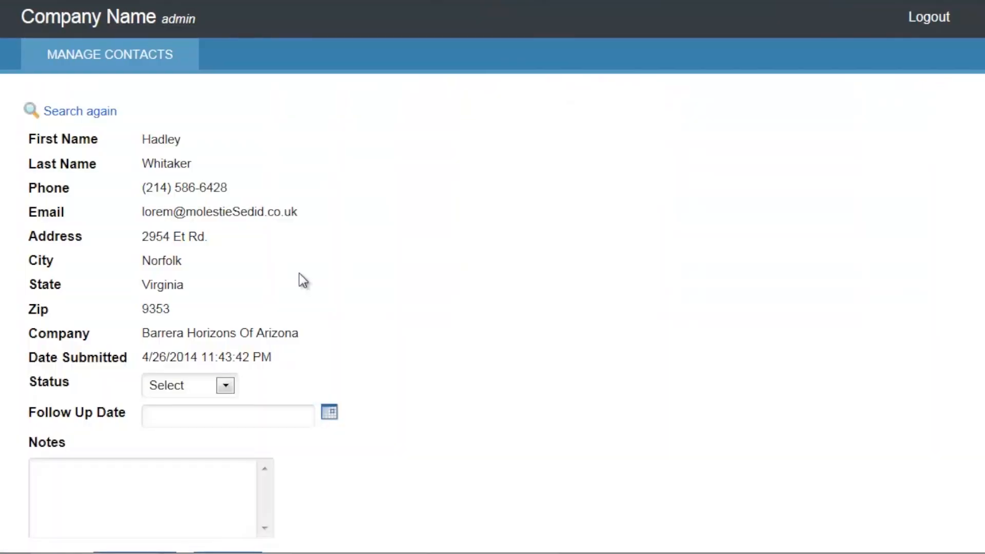
scroll(297, 275, "down", 2)
left_click(224, 303)
left_click(225, 303)
left_click(201, 328)
left_click(152, 410)
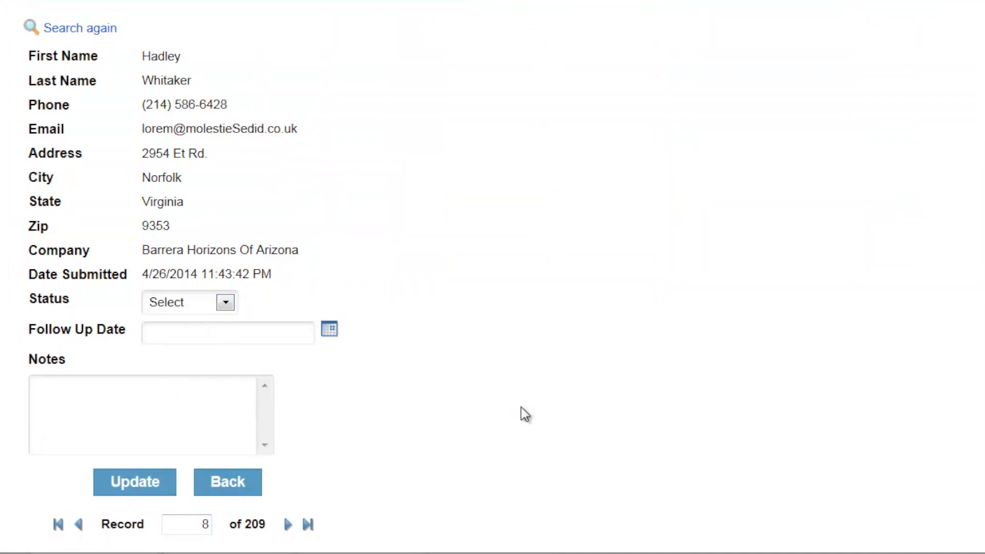
scroll(521, 408, "up", 2)
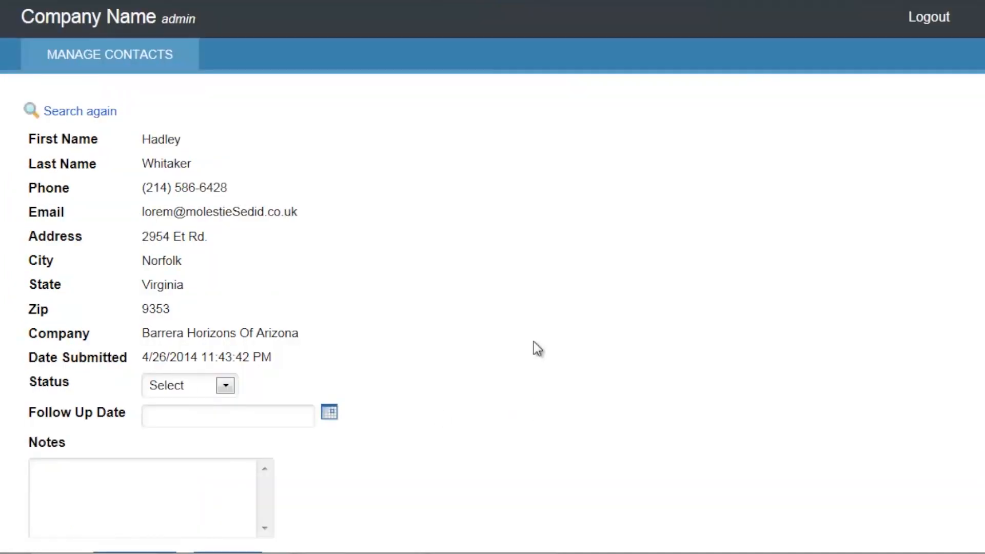
- Switch to Caspio Bridge, open the Contacts app and start a new DataPage
left_click(525, 0)
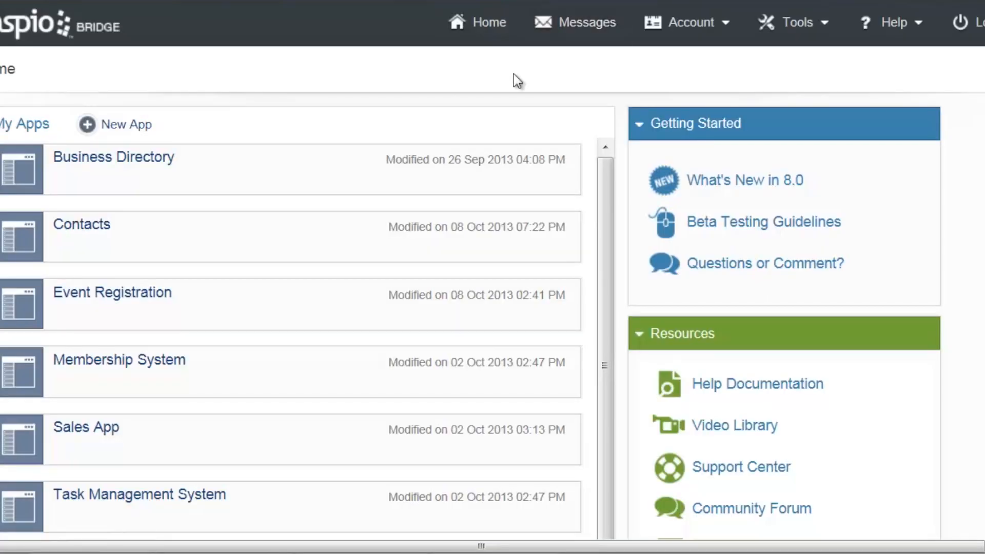
mouse_move(72, 255)
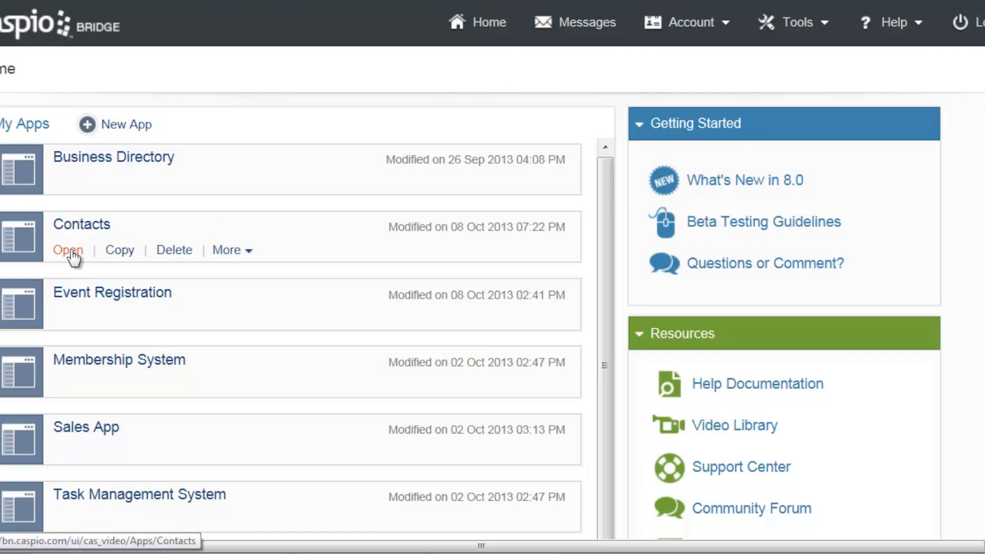
left_click(73, 255)
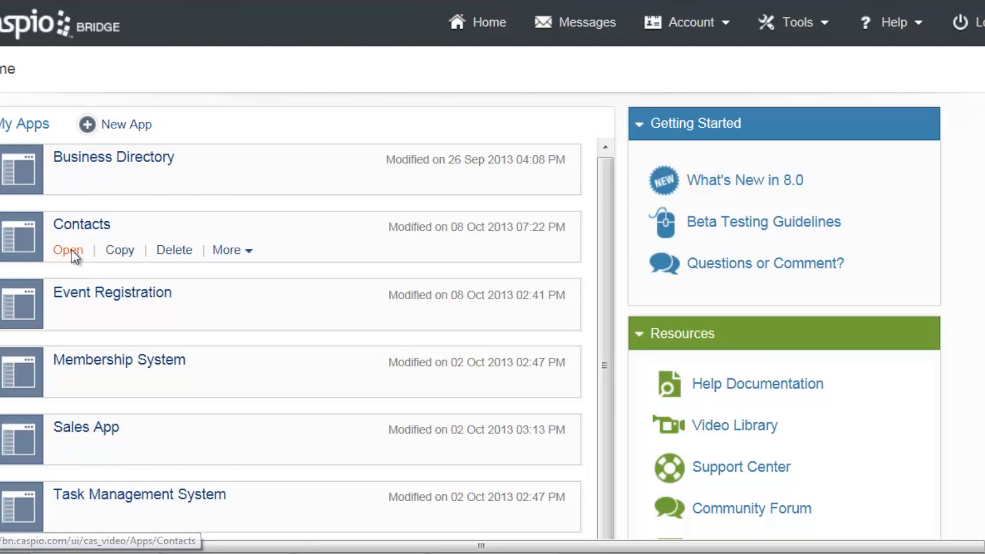
left_click(101, 163)
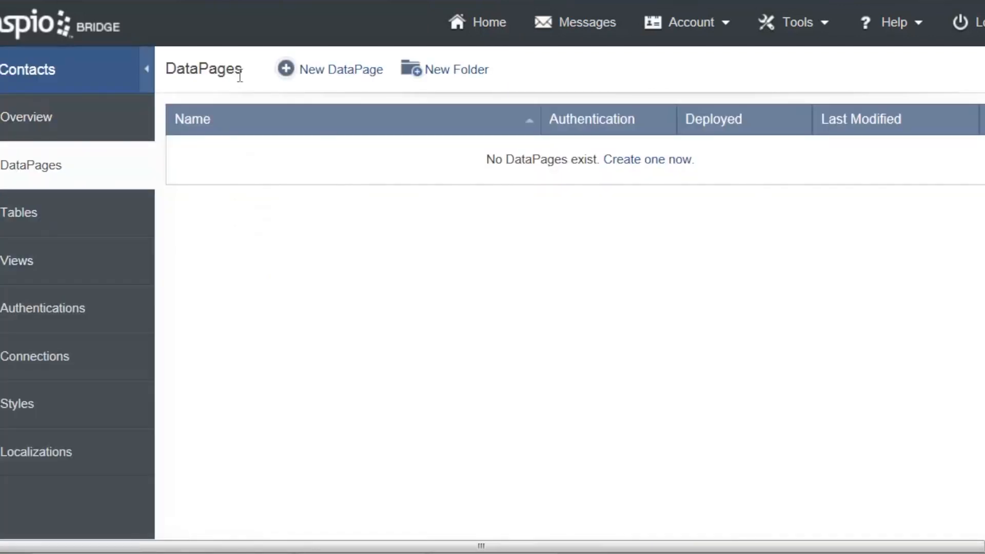
left_click(326, 72)
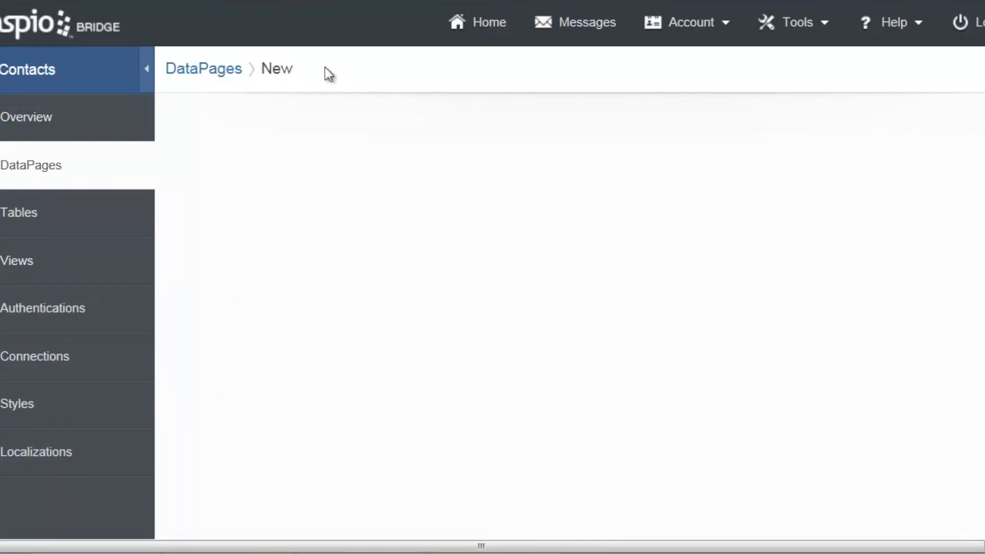
- Examine the available DataPage types for forms, reports, calendars, charts and HTML pages
scroll(345, 79, "down", 2)
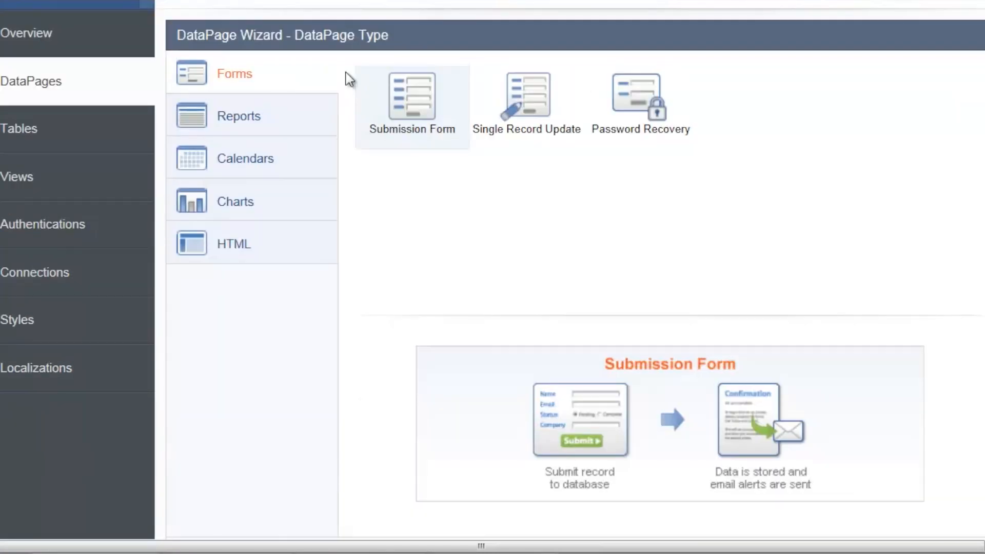
scroll(251, 90, "up", 2)
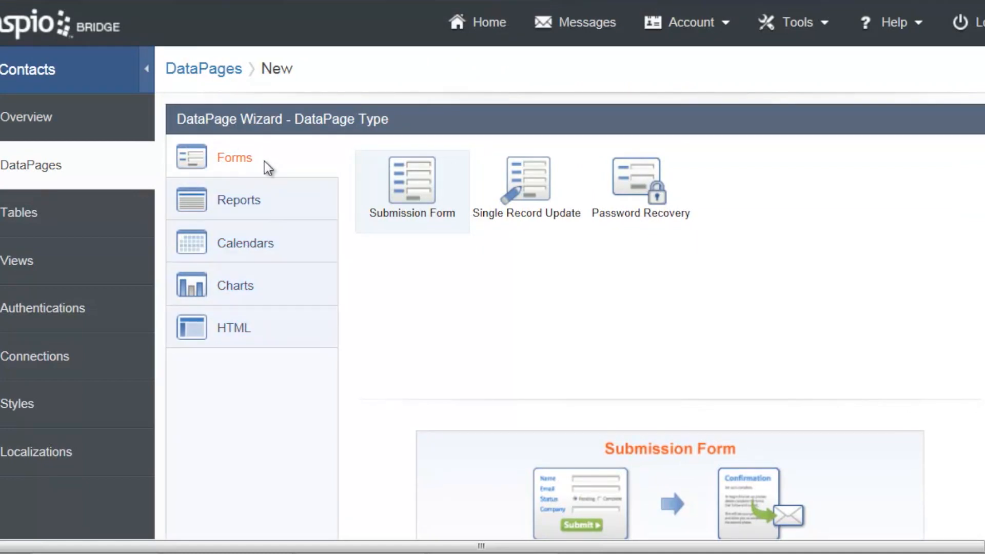
left_click(531, 198)
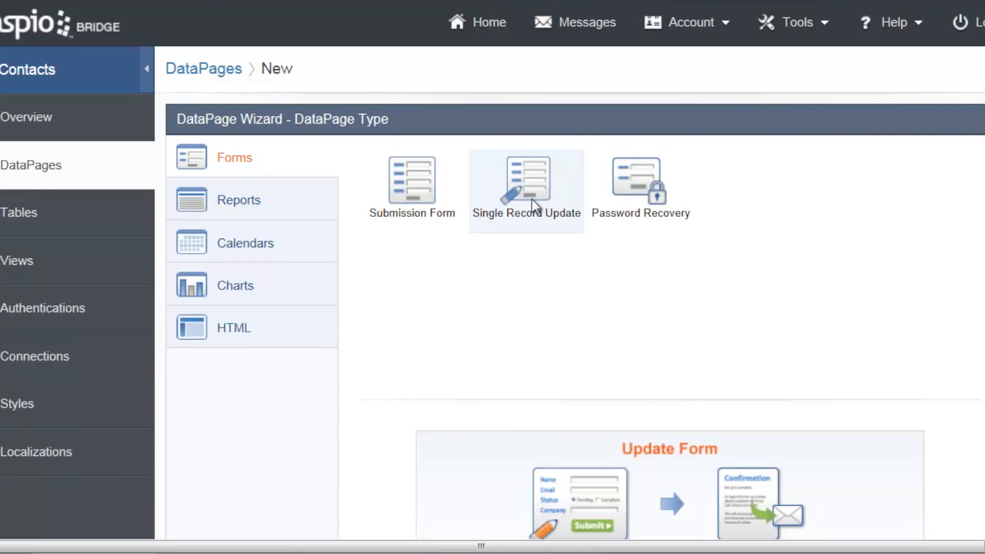
left_click(648, 199)
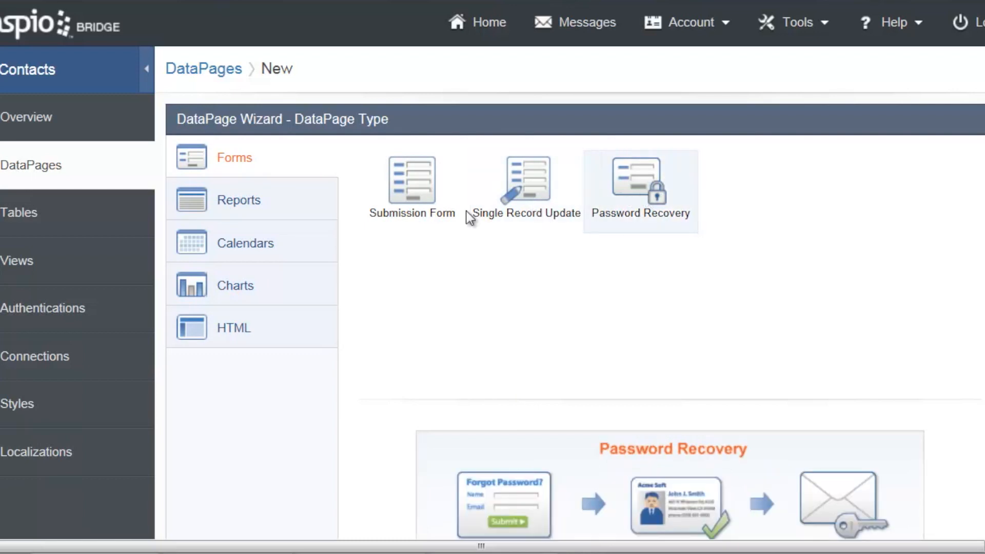
left_click(308, 200)
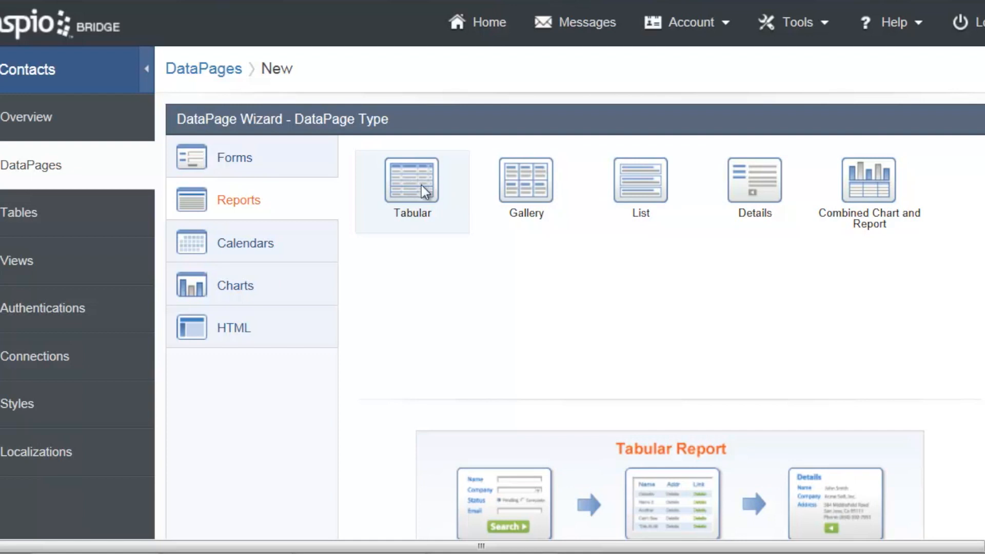
left_click(523, 192)
left_click(625, 189)
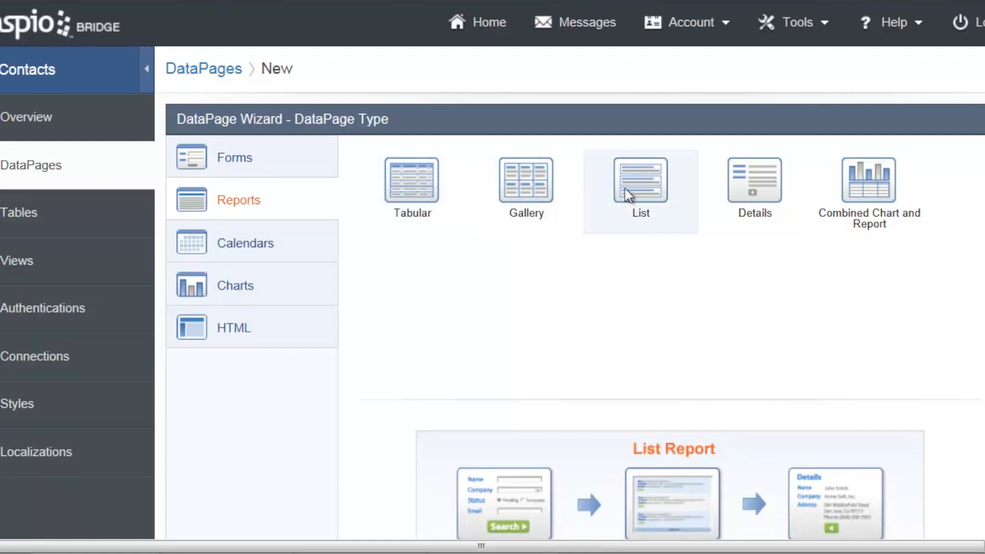
left_click(740, 184)
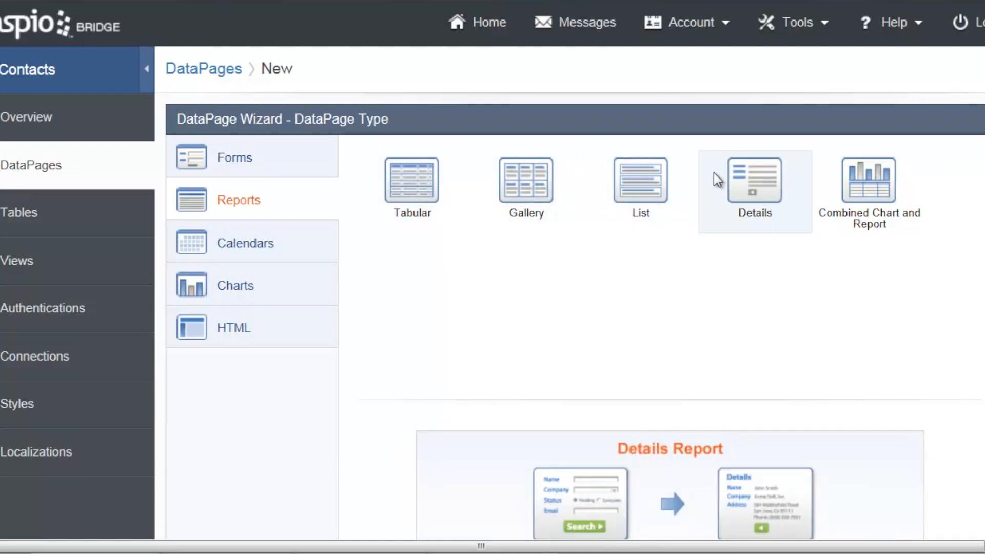
left_click(256, 245)
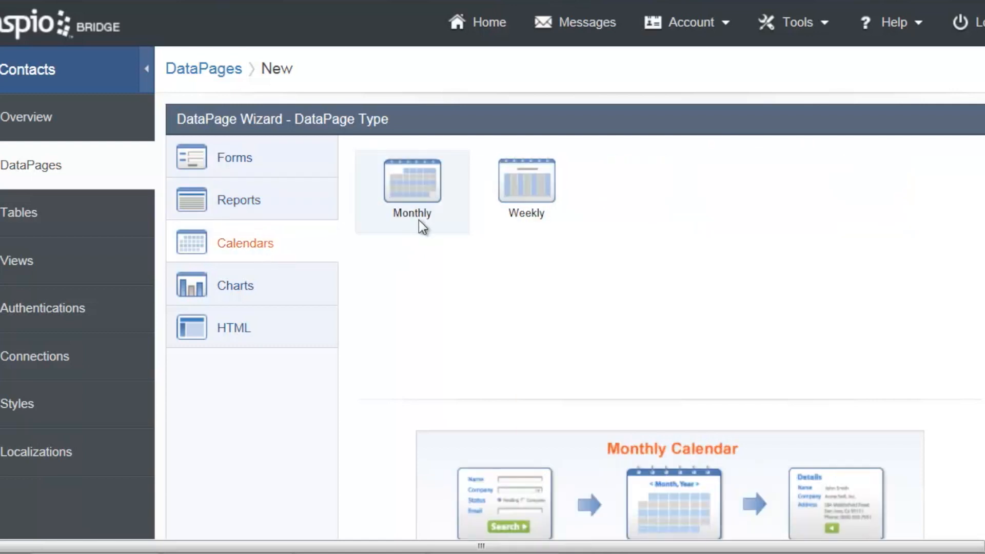
left_click(516, 215)
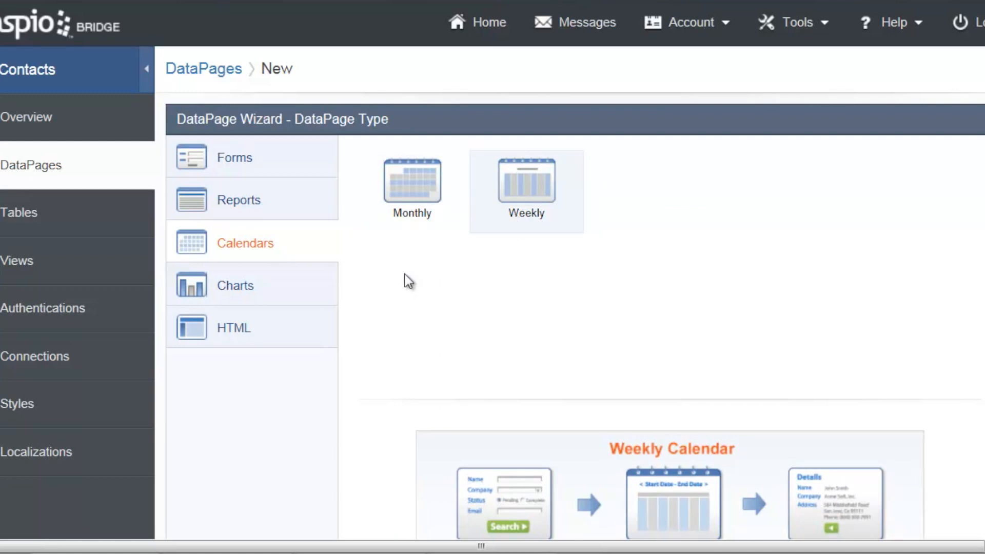
left_click(304, 285)
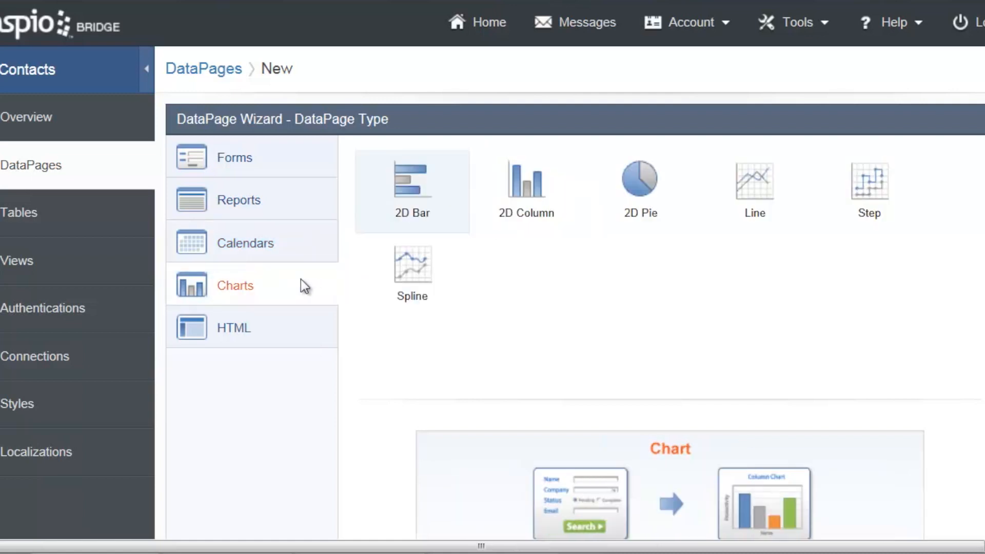
left_click(297, 328)
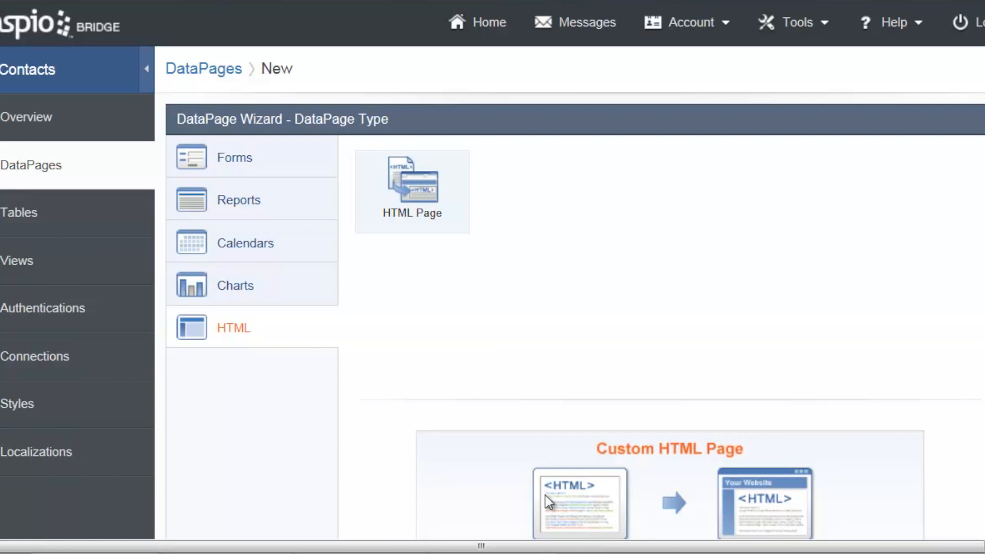
- Choose a Tabular report as the DataPage type and continue to the data source settings
left_click(277, 201)
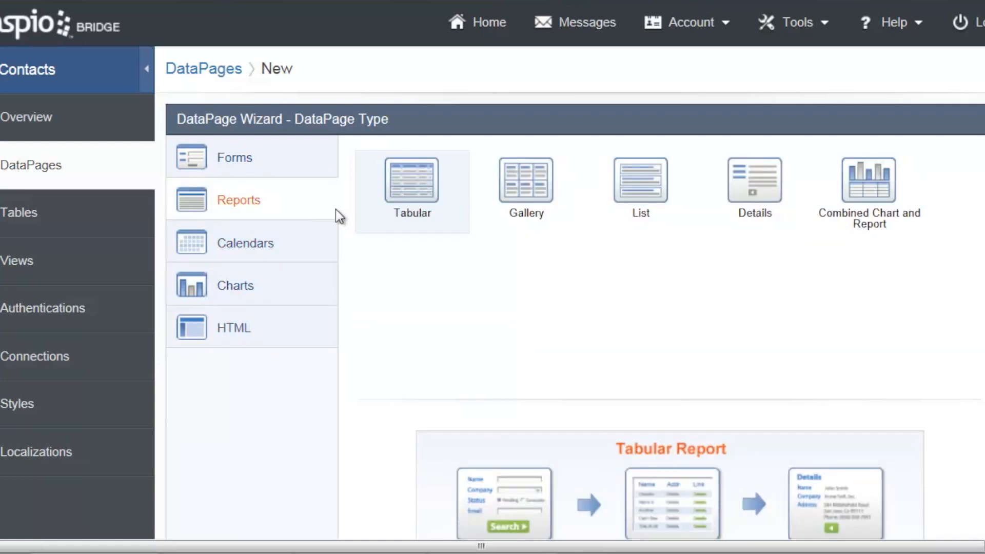
scroll(578, 288, "down", 3)
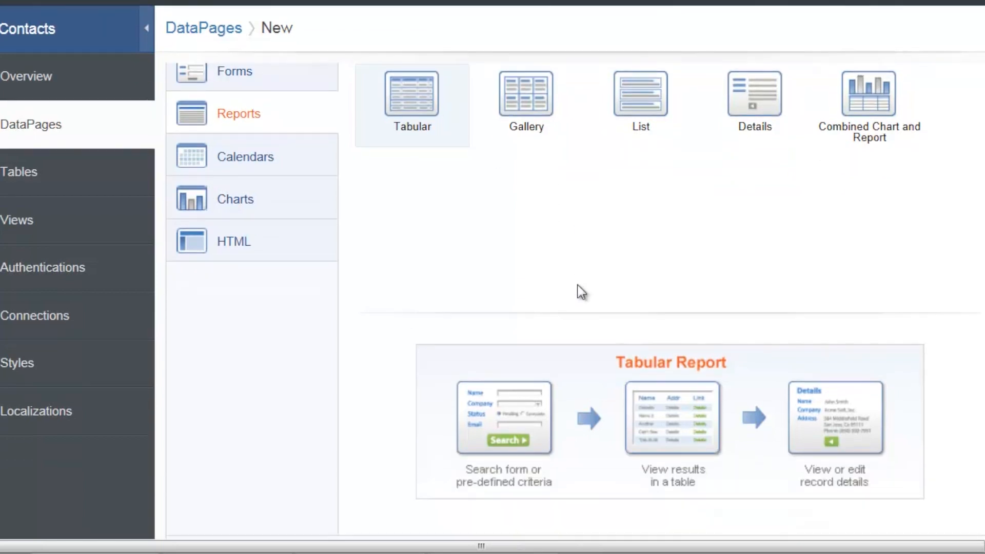
scroll(581, 291, "down", 1)
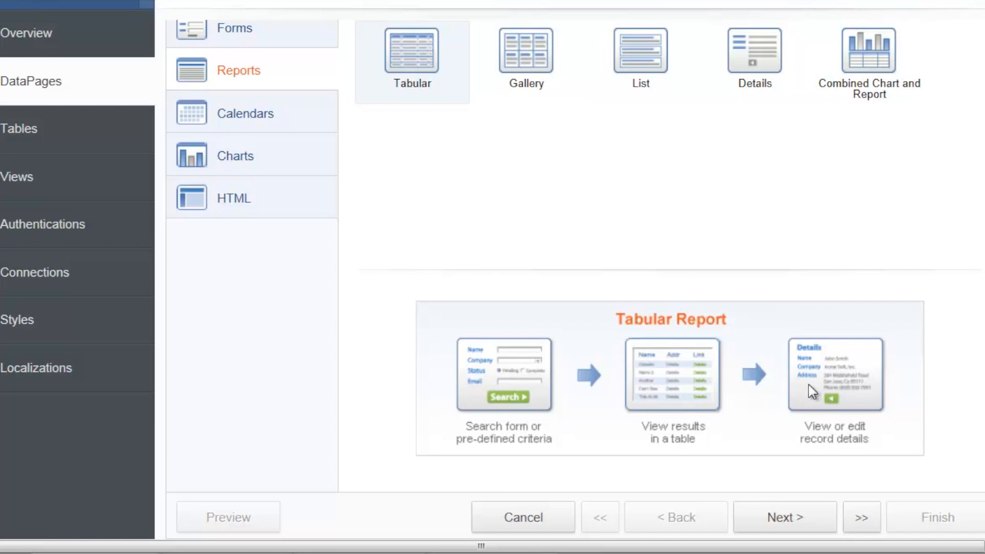
left_click(798, 519)
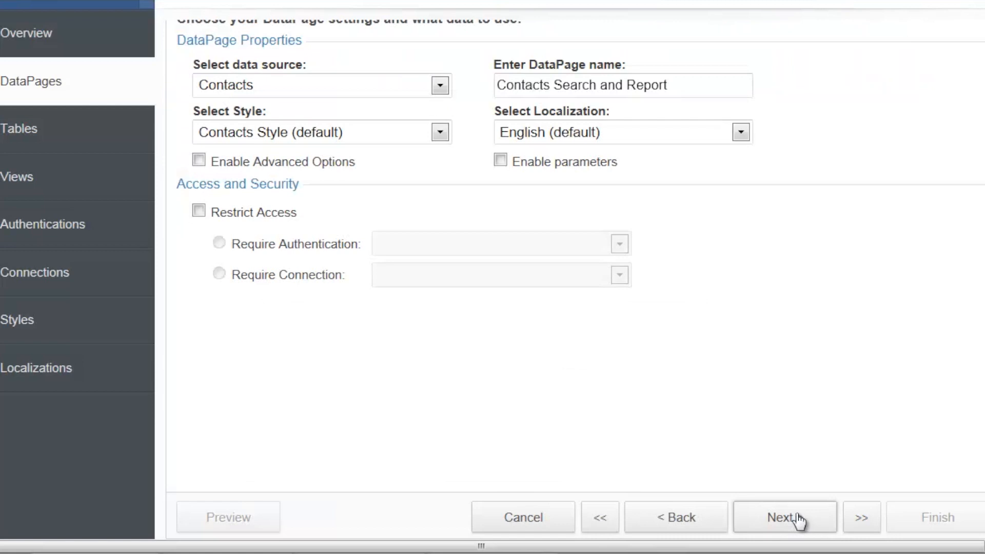
- Review the Contacts data source, DataPage name, Contacts Style and English localization, keep them as set, and continue to the search type
scroll(741, 422, "up", 3)
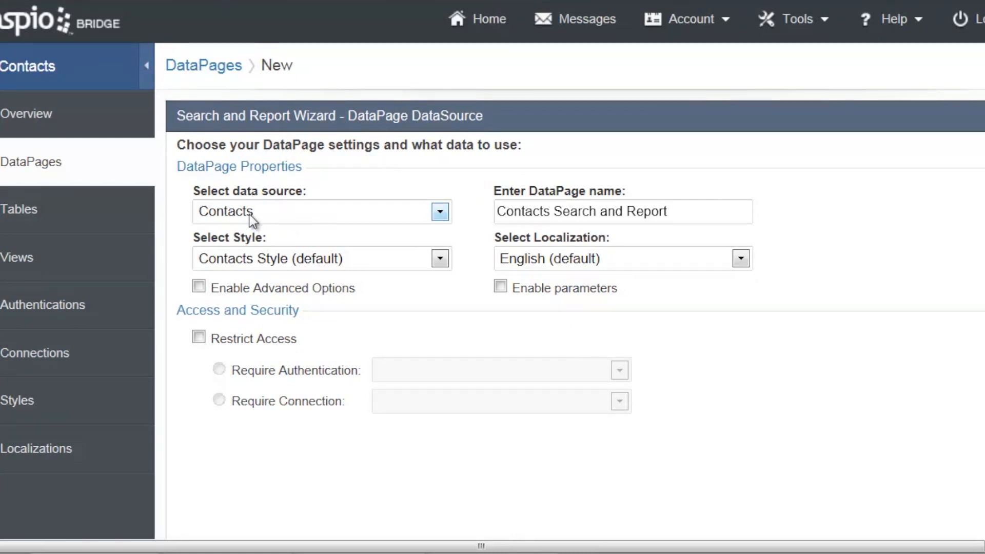
left_click(440, 212)
left_click(376, 246)
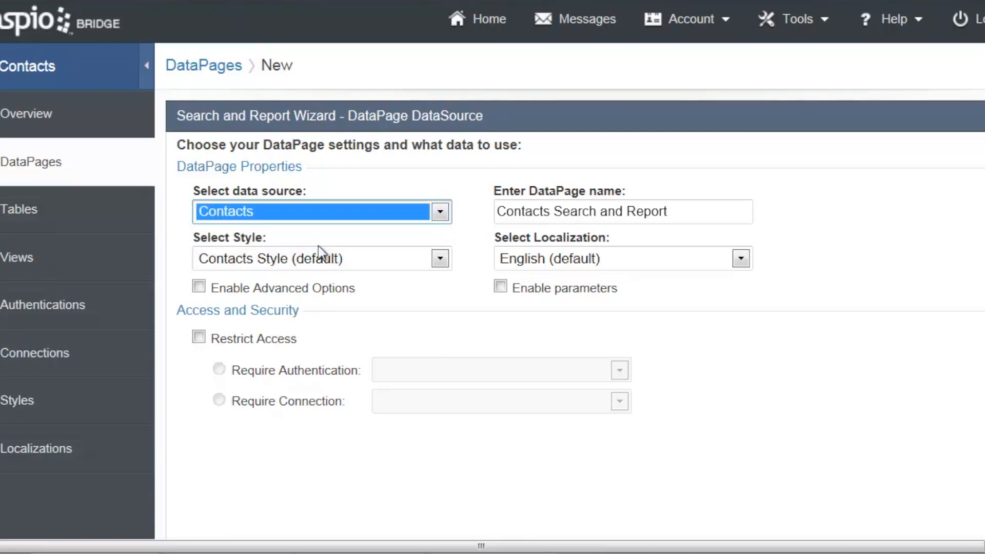
left_click(683, 208)
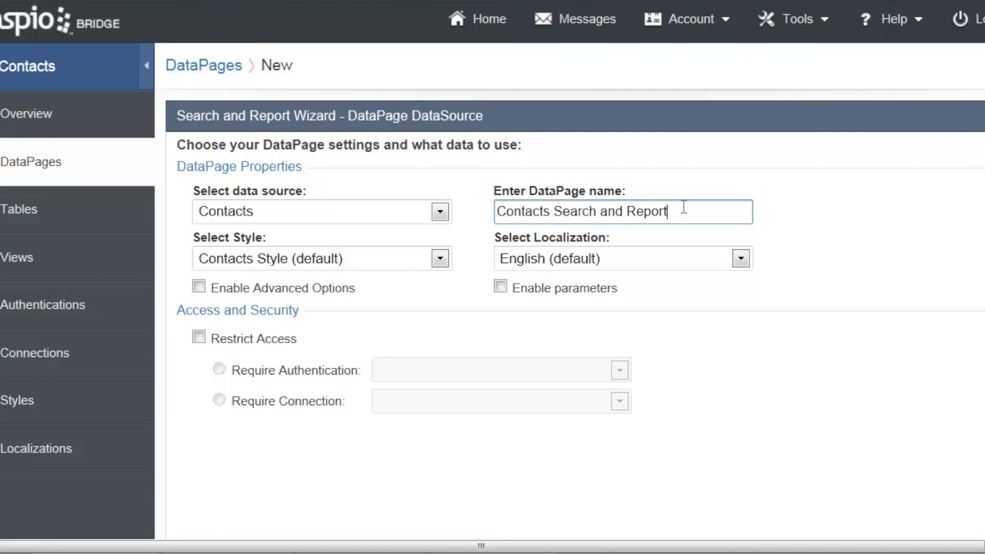
left_click(444, 259)
left_click(444, 259)
left_click(607, 254)
left_click(607, 251)
left_click(689, 340)
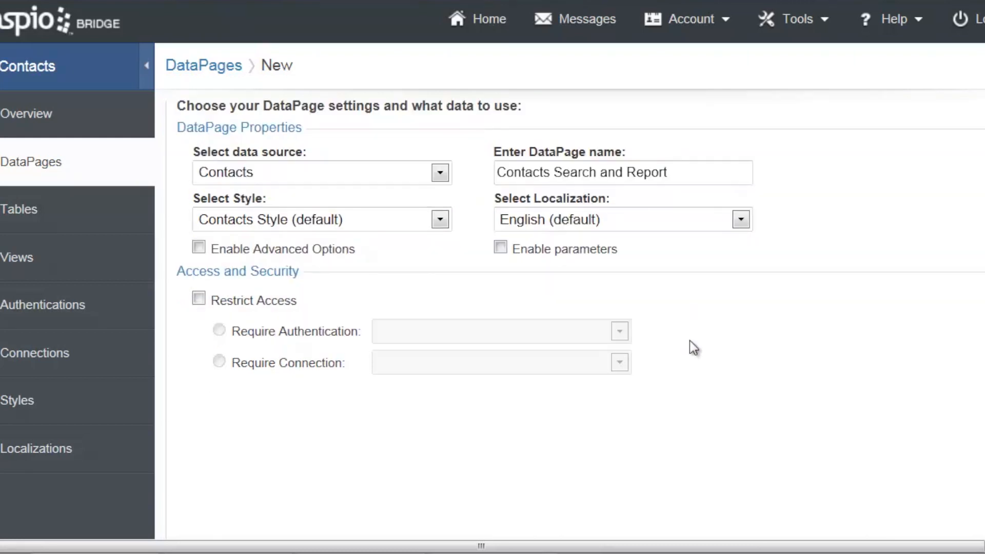
scroll(759, 393, "down", 2)
left_click(784, 518)
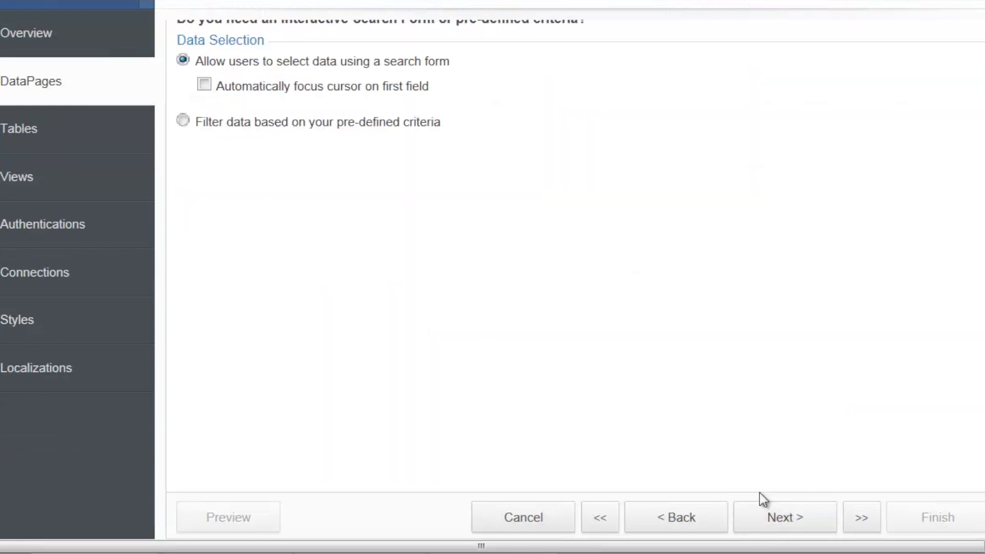
scroll(721, 306, "up", 1)
scroll(479, 195, "up", 2)
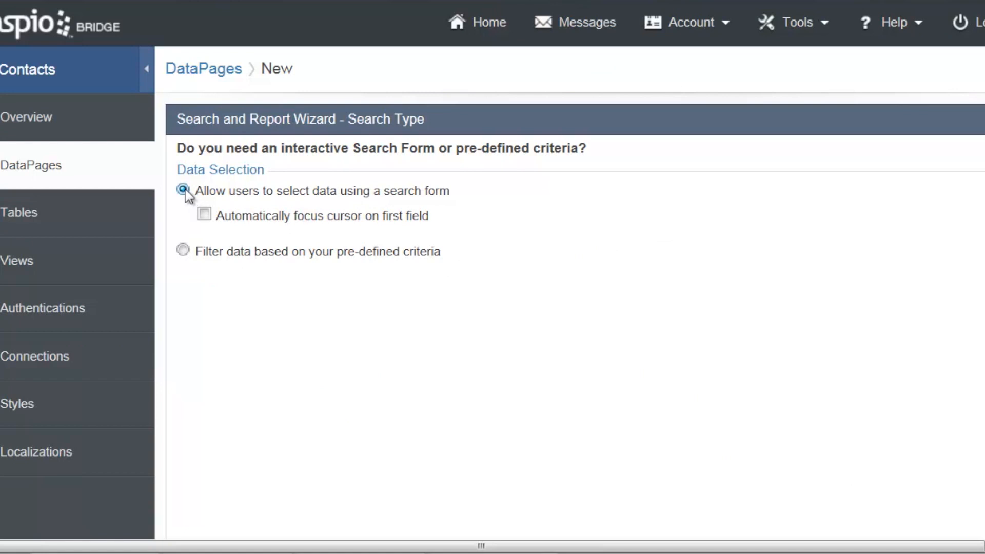
left_click(184, 252)
scroll(630, 319, "down", 1)
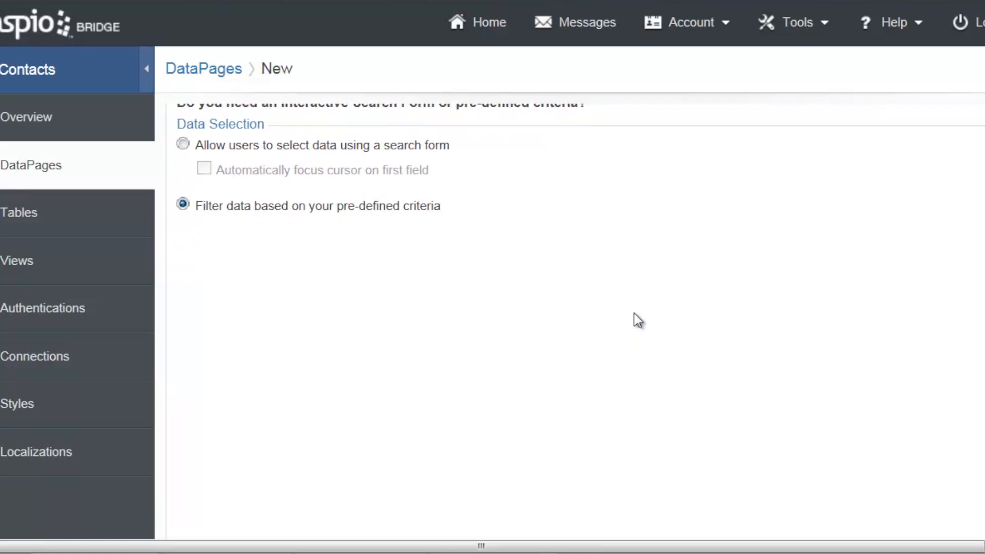
scroll(638, 321, "down", 2)
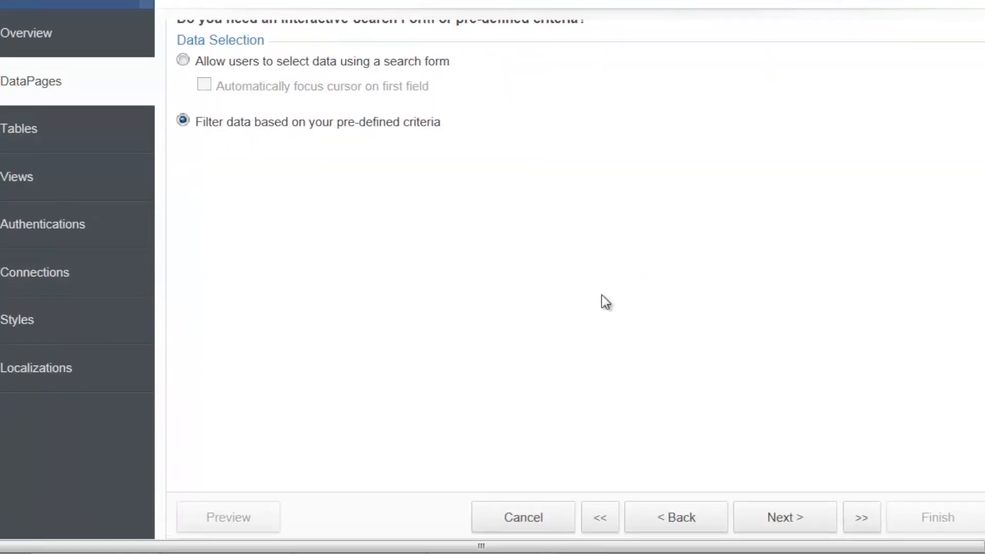
- Allow users to select data using a search form and continue to the search field selection
left_click(183, 60)
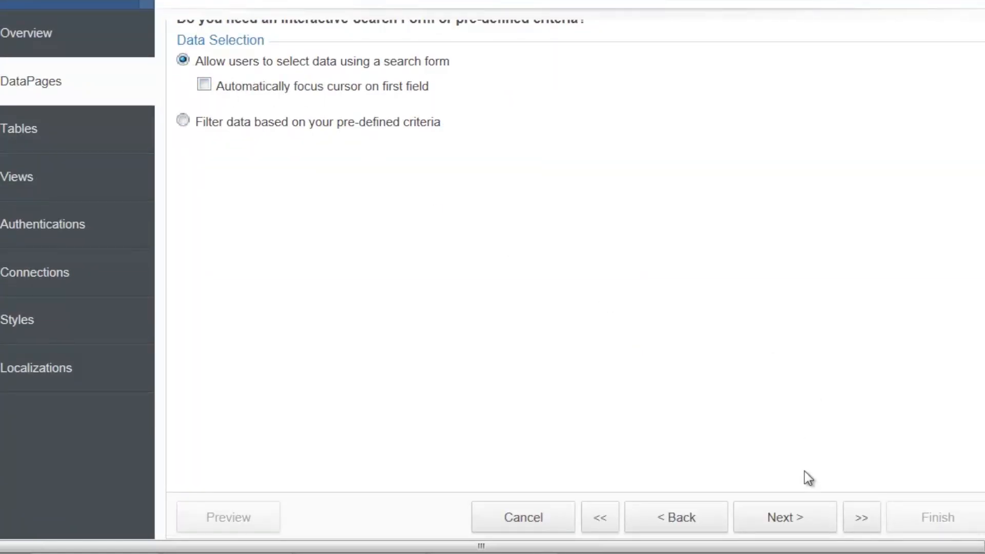
left_click(801, 519)
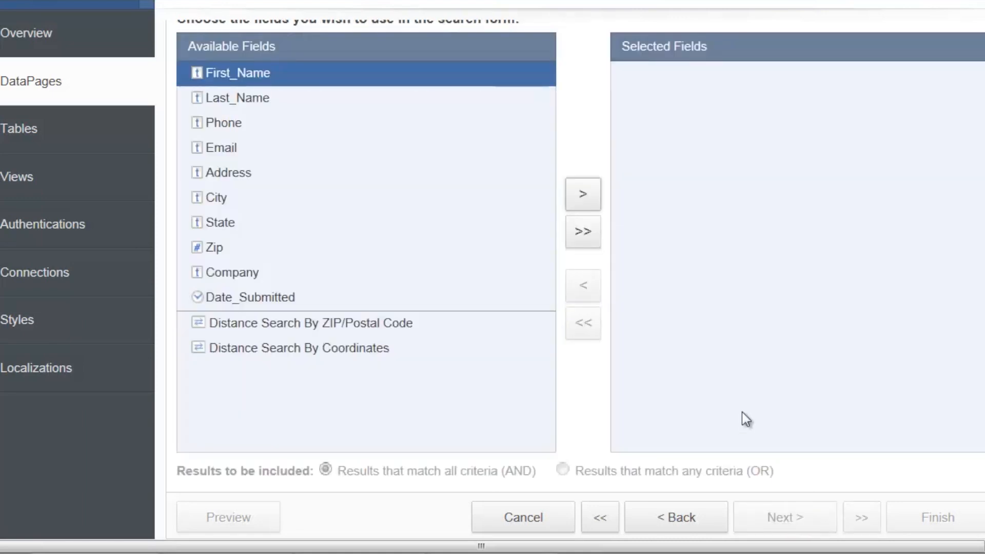
scroll(742, 411, "up", 1)
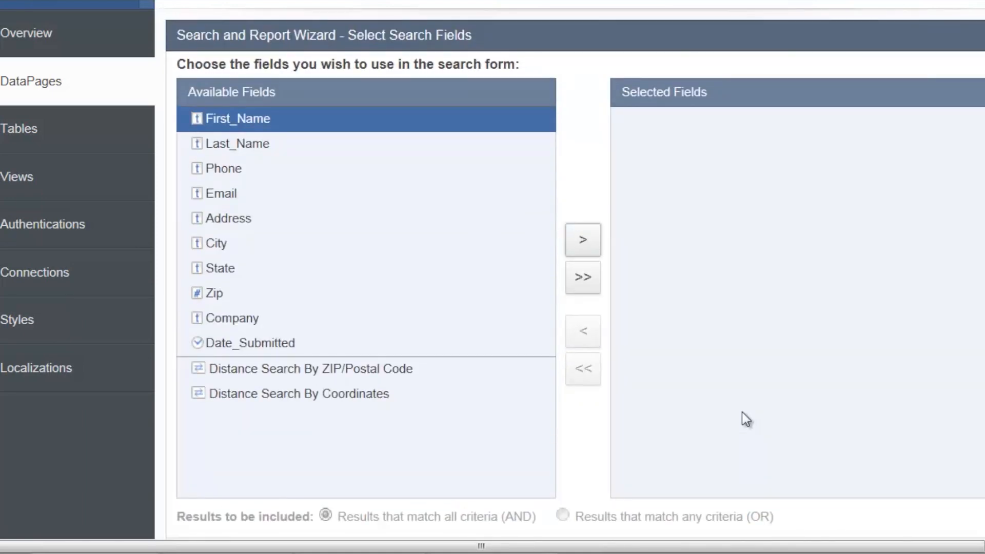
- Review the available search fields in the wizard and return to the search form in the sample contact management application
left_click(259, 147)
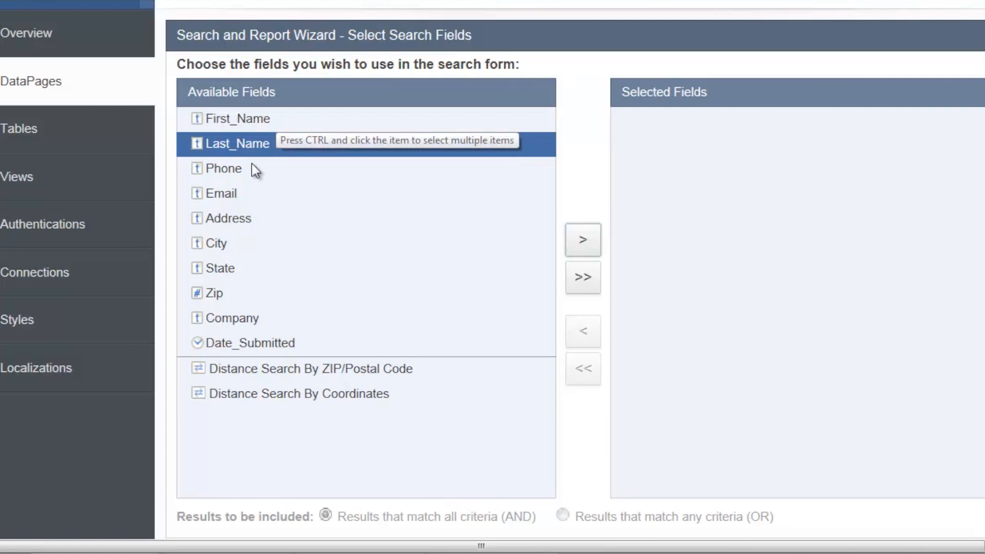
left_click(251, 163)
left_click(249, 188)
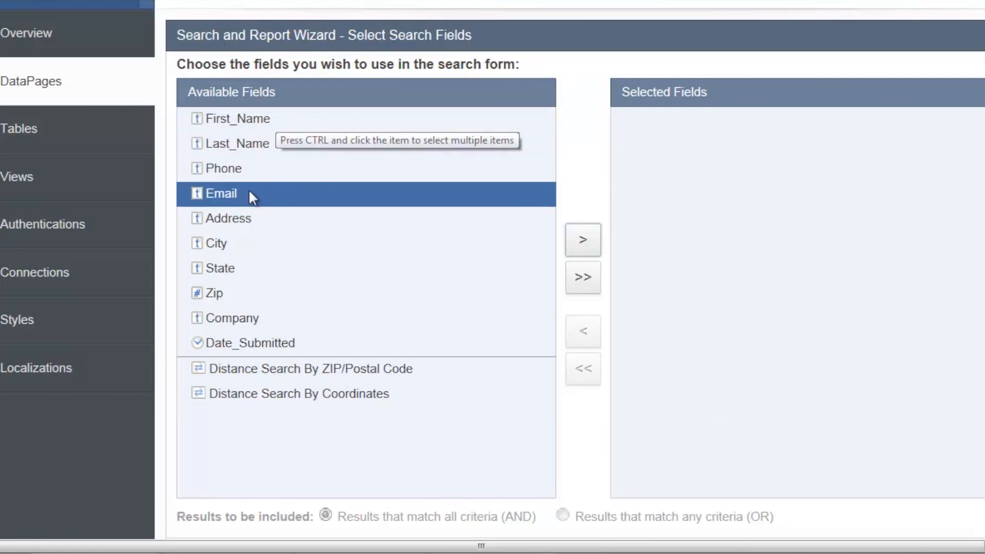
left_click(244, 123)
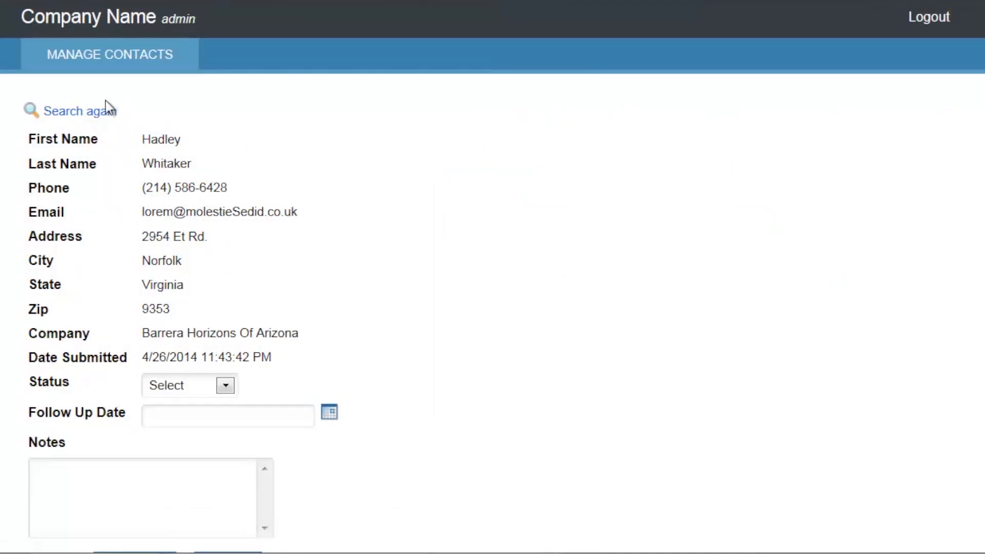
left_click(106, 109)
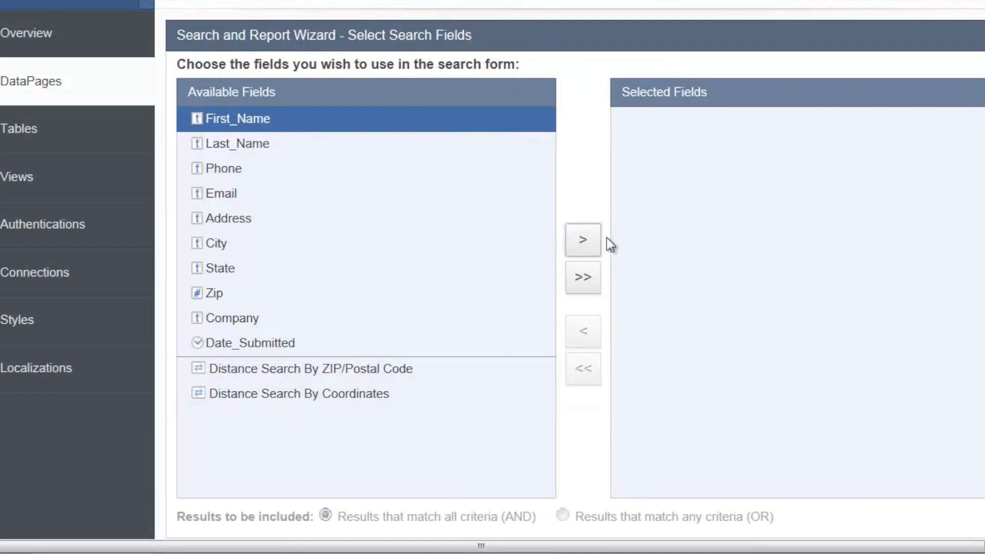
- Add First_Name, Last_Name, Email and Company to the search form and continue to the search field configuration
left_click(586, 244)
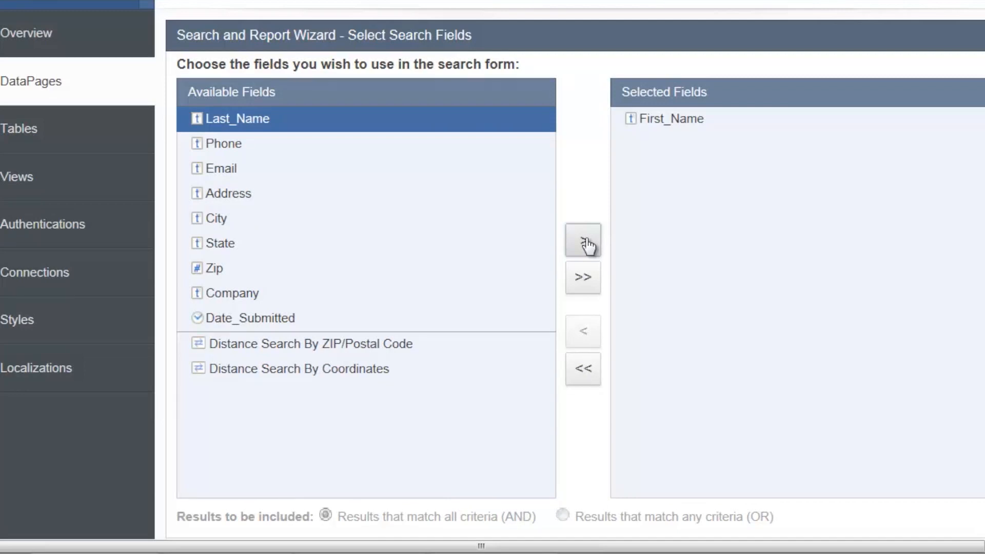
left_click(586, 243)
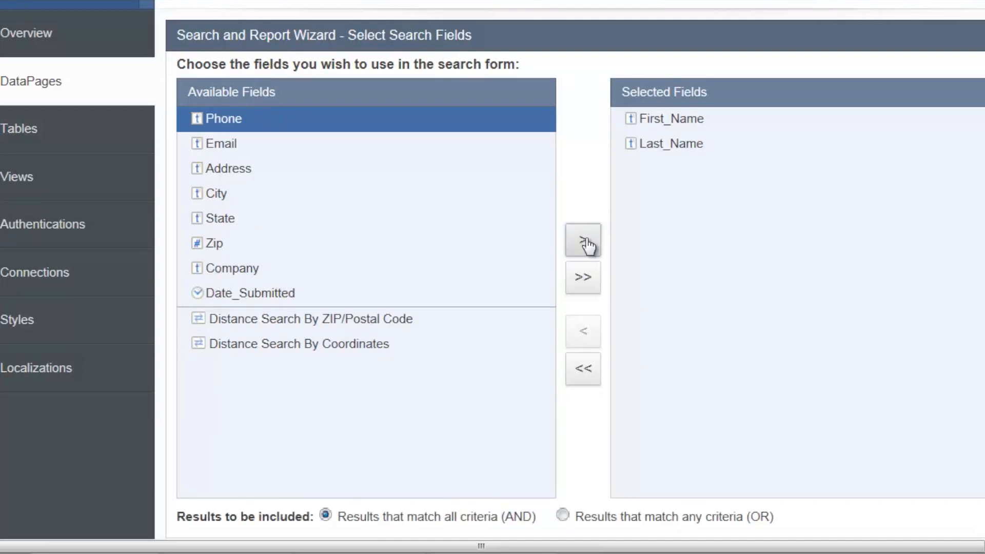
left_click(259, 145)
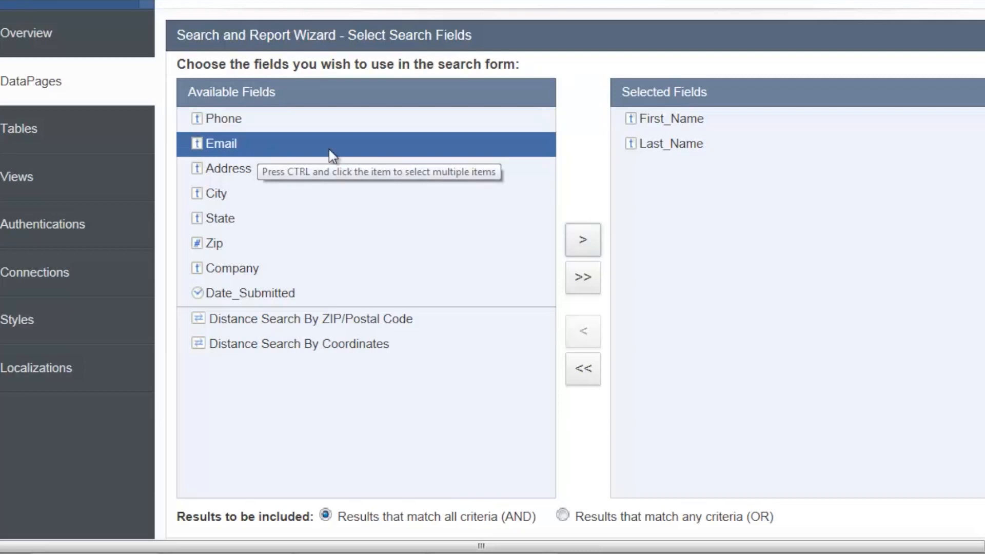
left_click(583, 240)
left_click(274, 242)
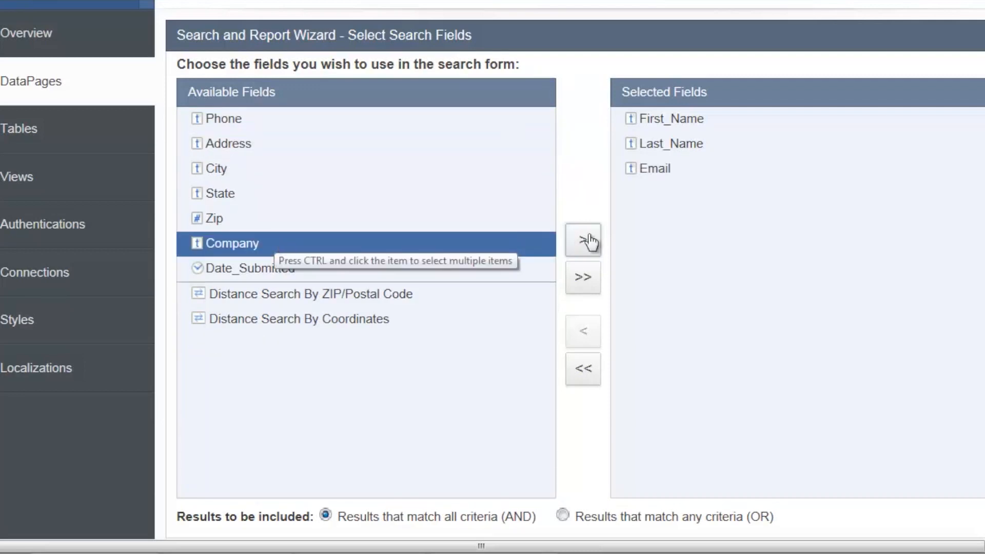
left_click(583, 240)
scroll(734, 257, "down", 1)
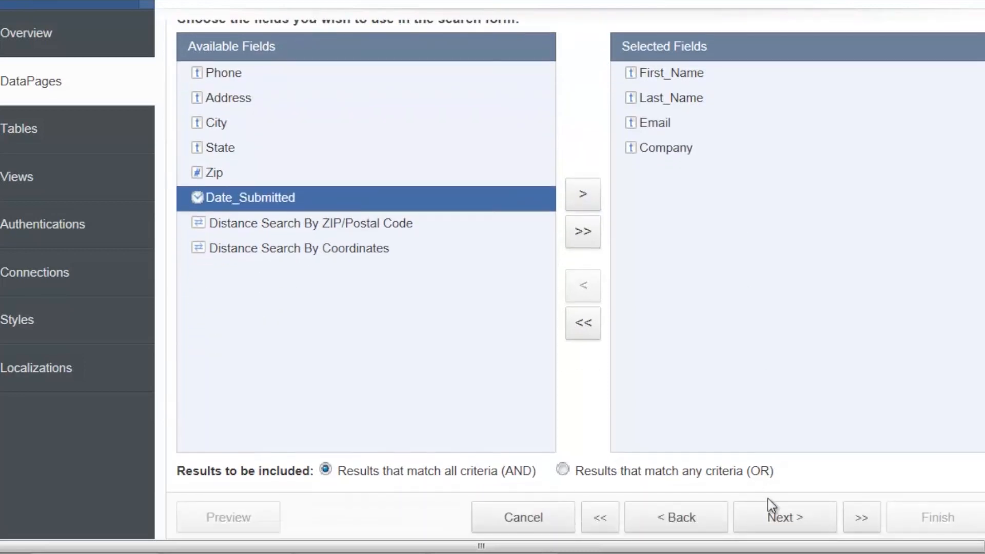
left_click(774, 518)
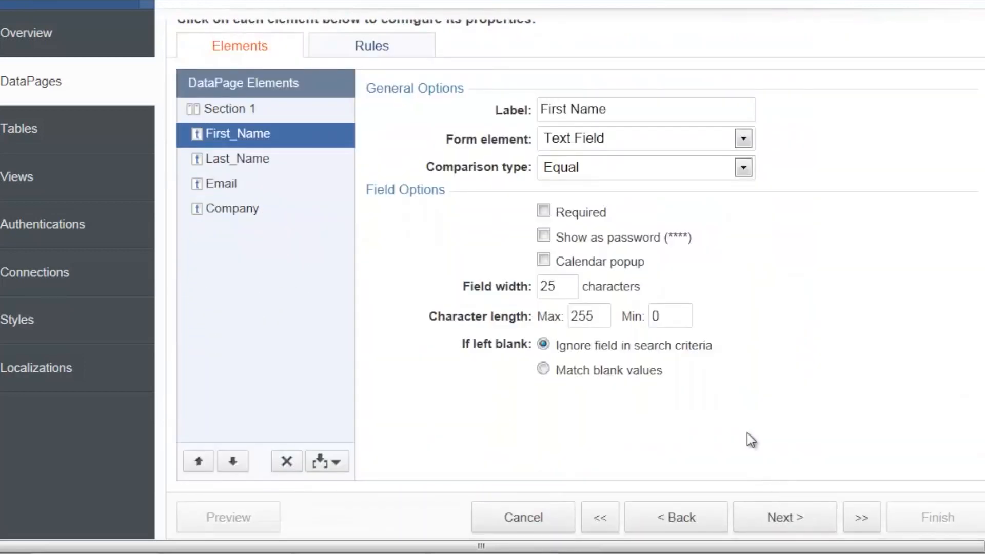
- Examine the First_Name search field's label, form element types and comparison types, keeping Text Field and Equal
left_click(251, 157)
left_click(248, 134)
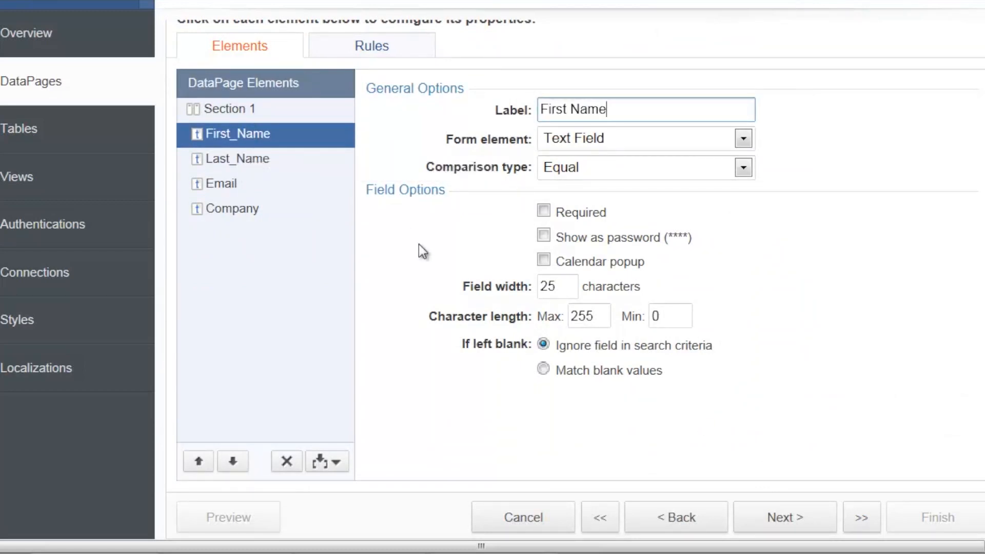
scroll(418, 244, "up", 1)
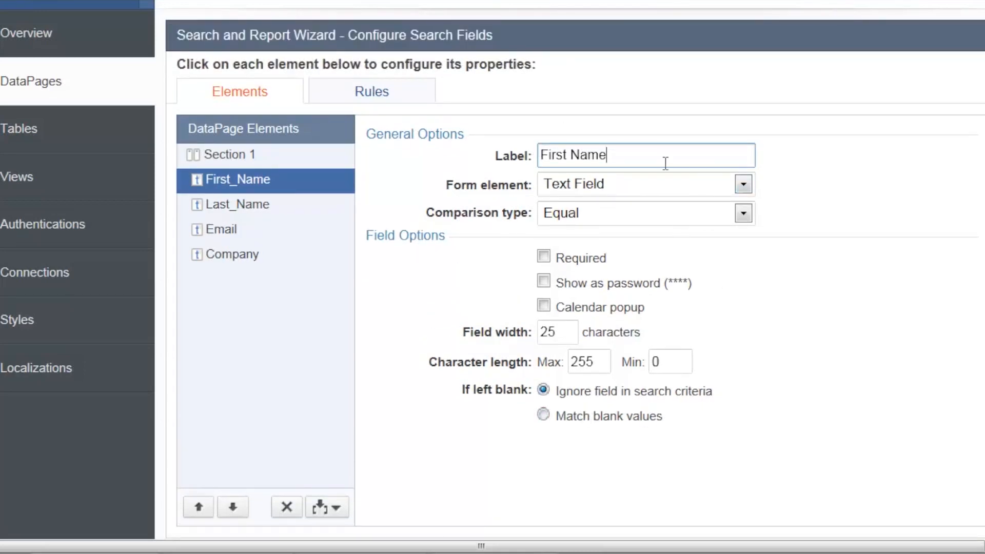
left_click(743, 184)
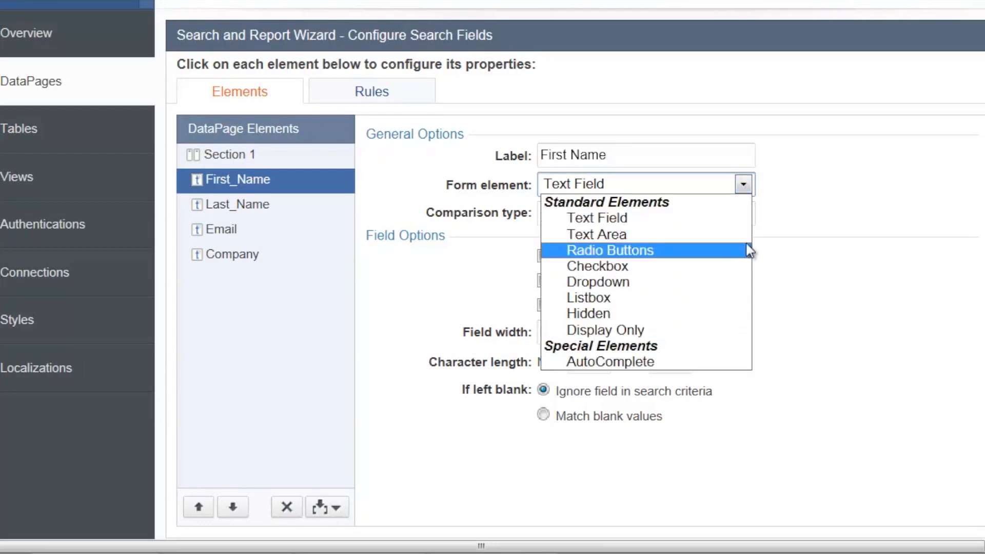
left_click(738, 218)
left_click(741, 215)
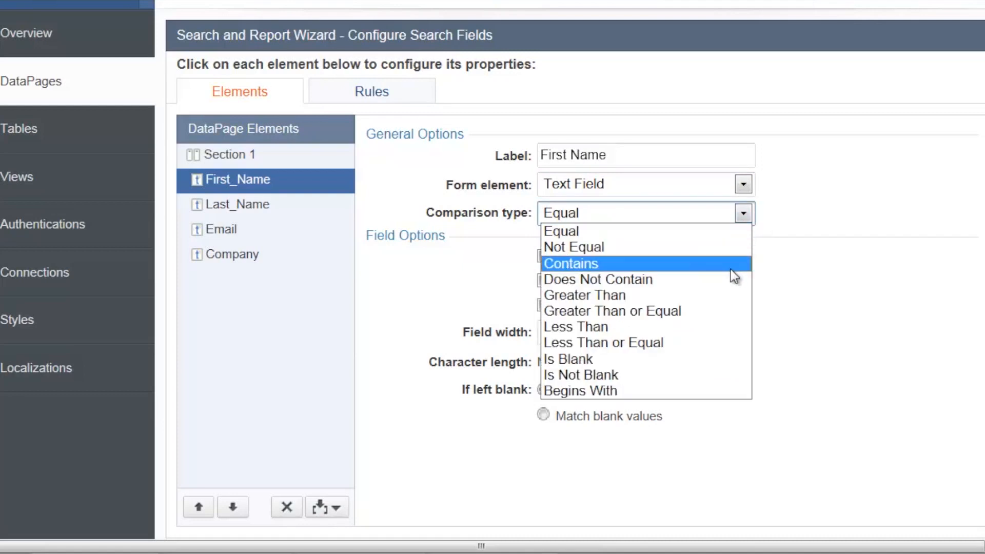
left_click(836, 216)
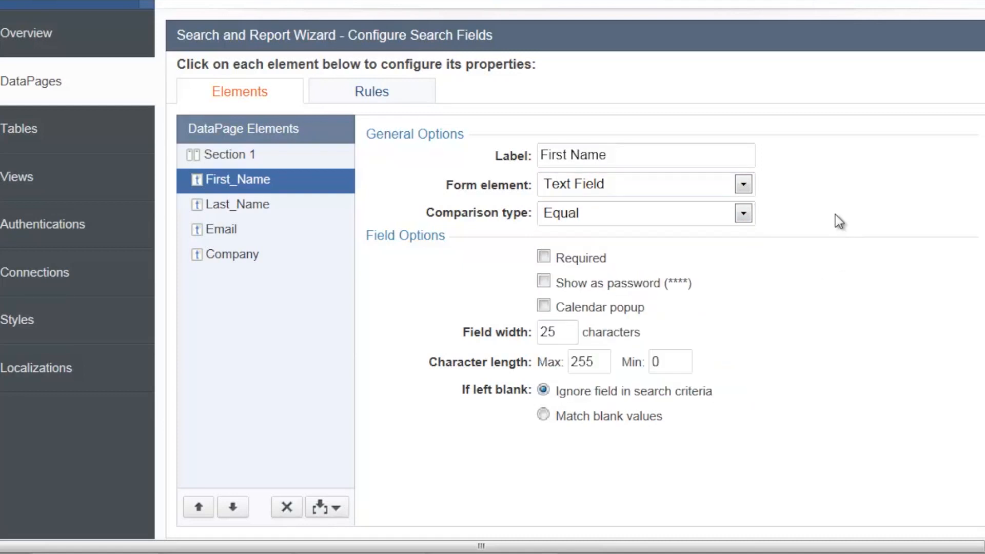
- Examine the First_Name search field's Required, Show as password, Calendar popup, field width and character length options, leaving them as set
left_click(545, 256)
left_click(545, 256)
left_click(544, 282)
left_click(543, 281)
left_click(543, 306)
left_click(543, 306)
left_click(564, 329)
double_click(583, 361)
left_click(650, 361)
double_click(653, 361)
left_click(801, 356)
- Review the Last_Name, Email and Company search fields, keep their settings, and continue to the results page field selection
left_click(282, 204)
left_click(244, 230)
left_click(250, 253)
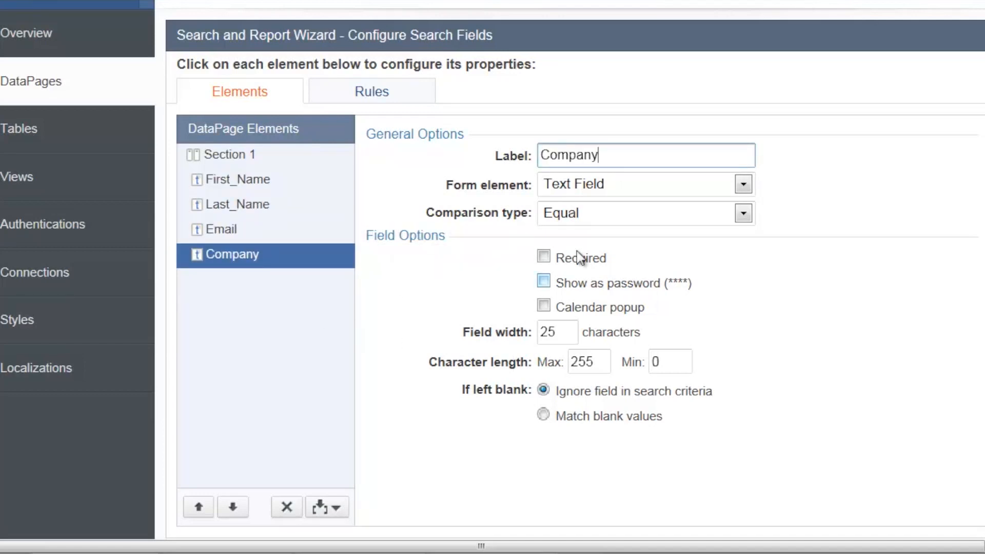
left_click(814, 300)
scroll(816, 321, "down", 2)
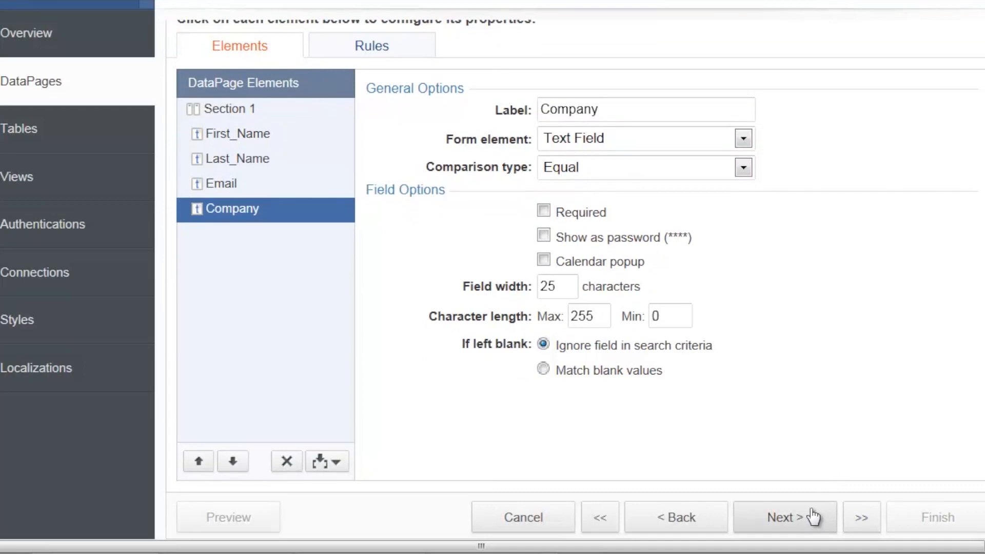
left_click(813, 515)
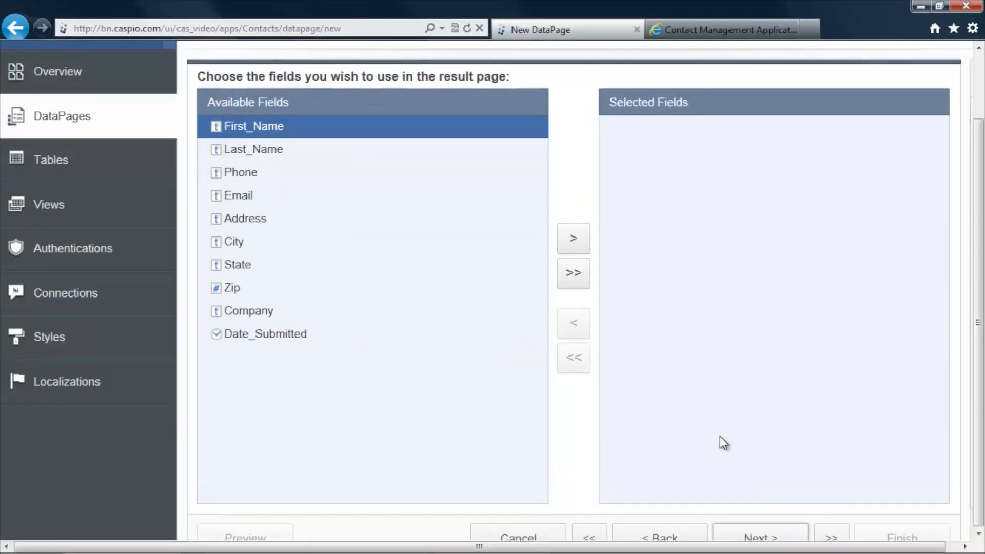
- Switch to the sample contact application, run a search without criteria to examine the results columns, and return to the DataPage wizard
scroll(720, 437, "up", 3)
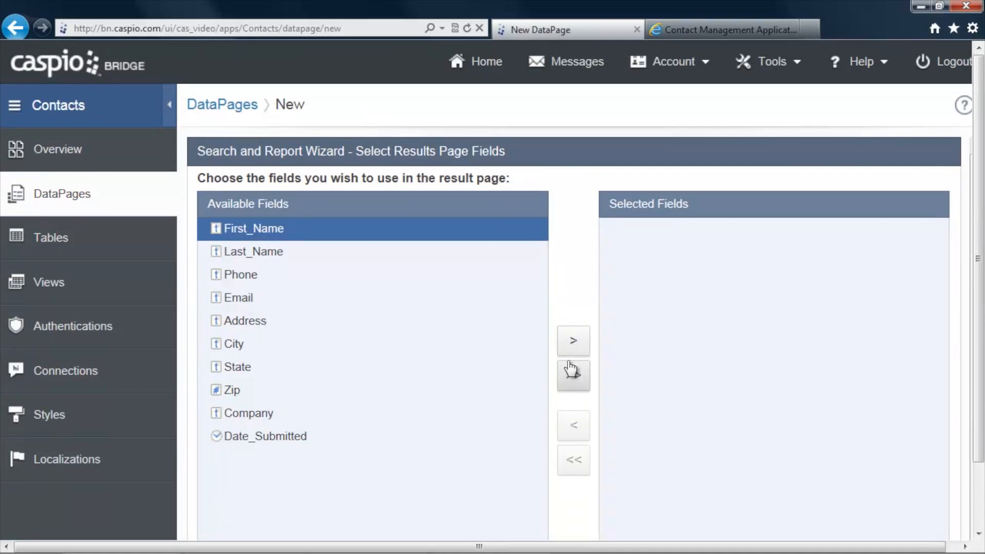
left_click(700, 32)
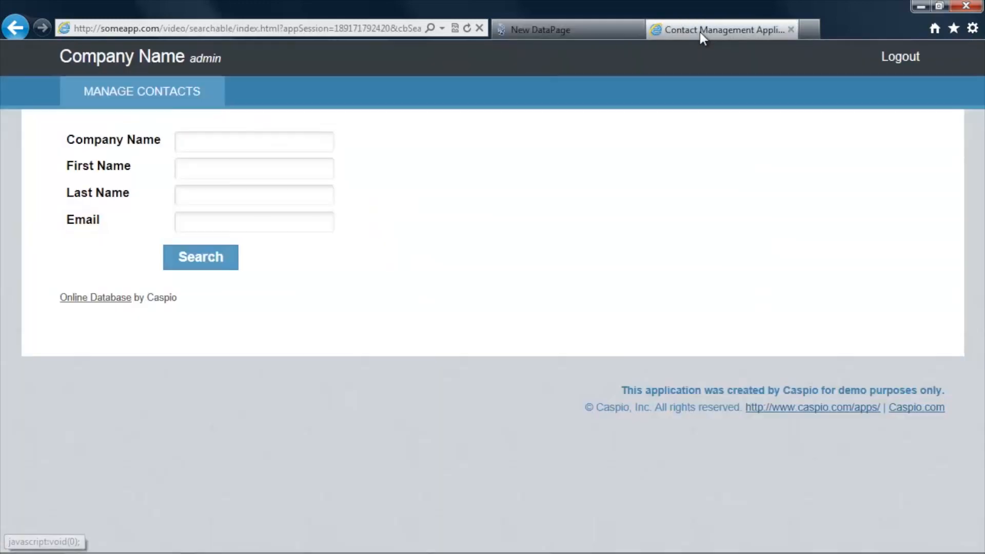
left_click(197, 261)
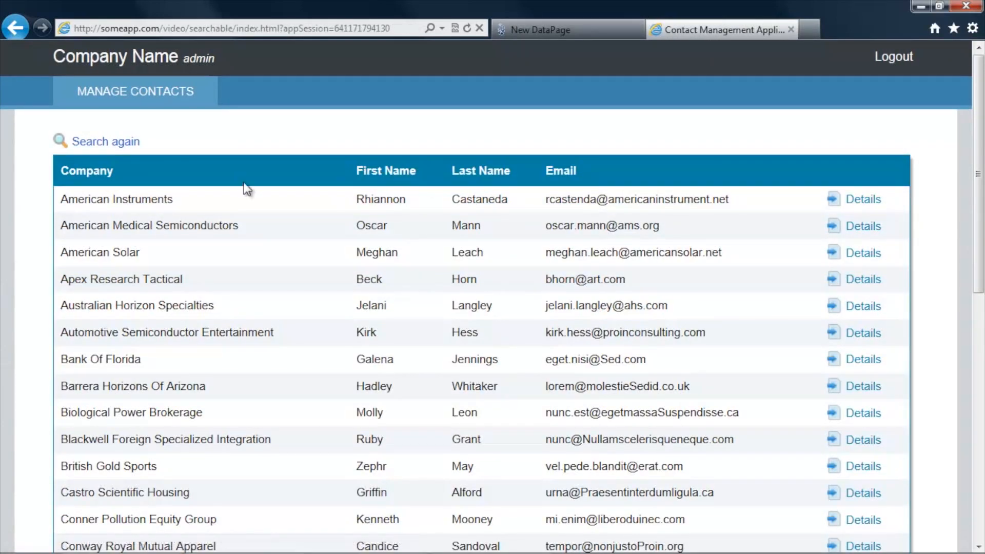
left_click(541, 29)
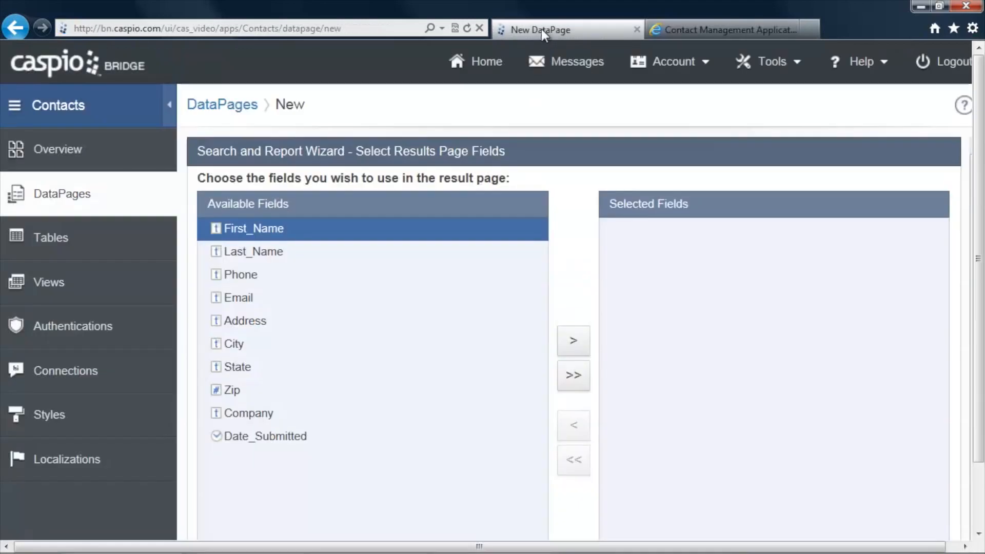
- Add First_Name, Last_Name, Phone, Email and Company to the results page and continue to the results field configuration
left_click(585, 347)
left_click(577, 347)
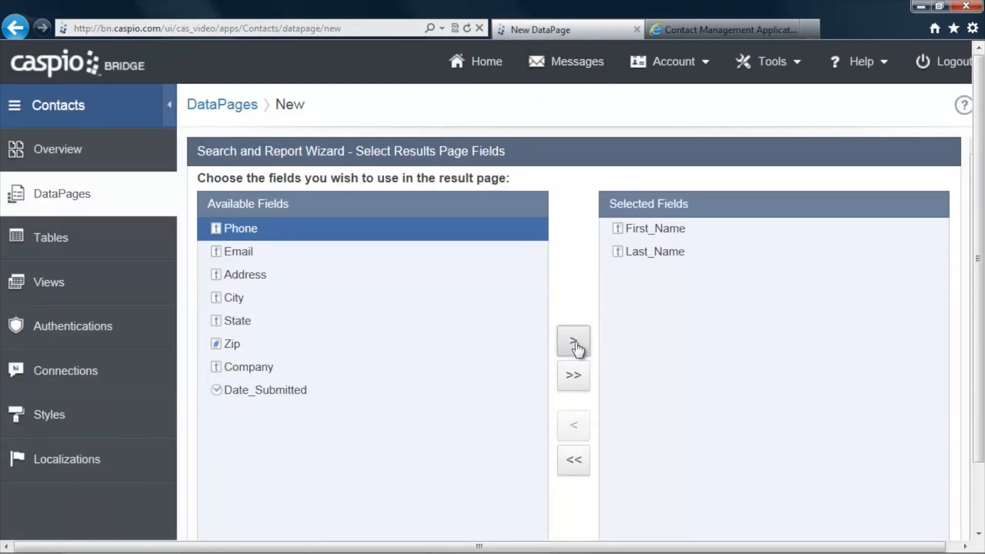
left_click(573, 342)
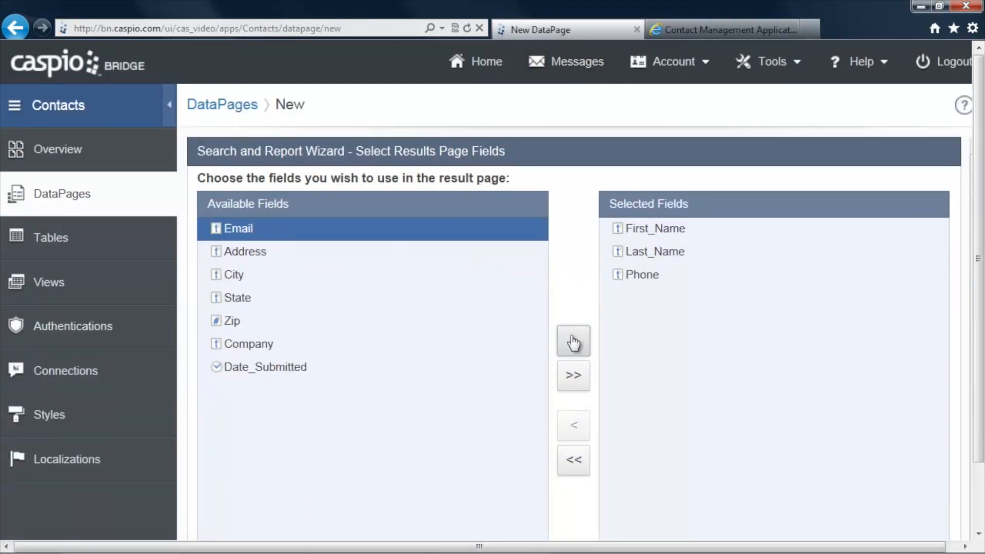
left_click(574, 342)
left_click(273, 322)
left_click(582, 343)
scroll(758, 370, "down", 1)
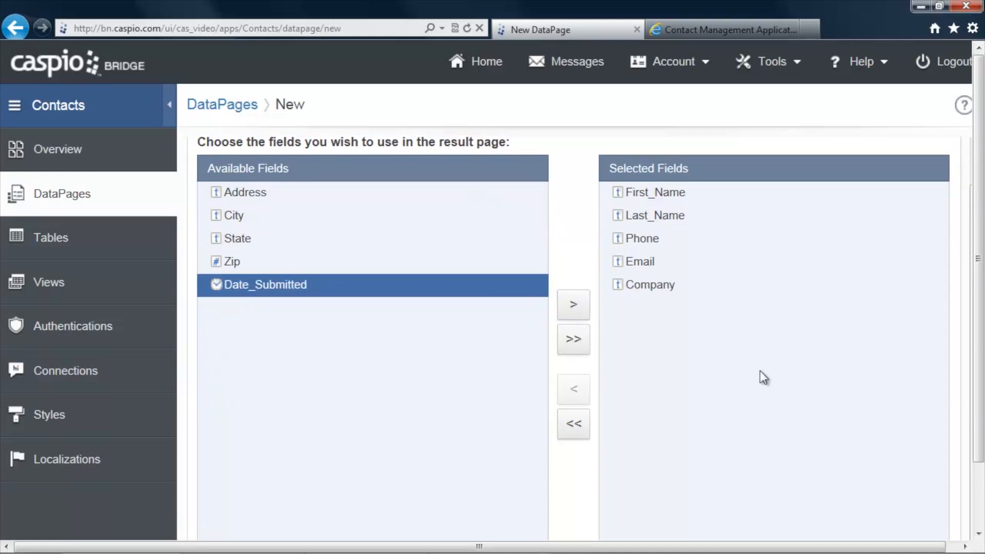
scroll(761, 482, "down", 2)
left_click(765, 522)
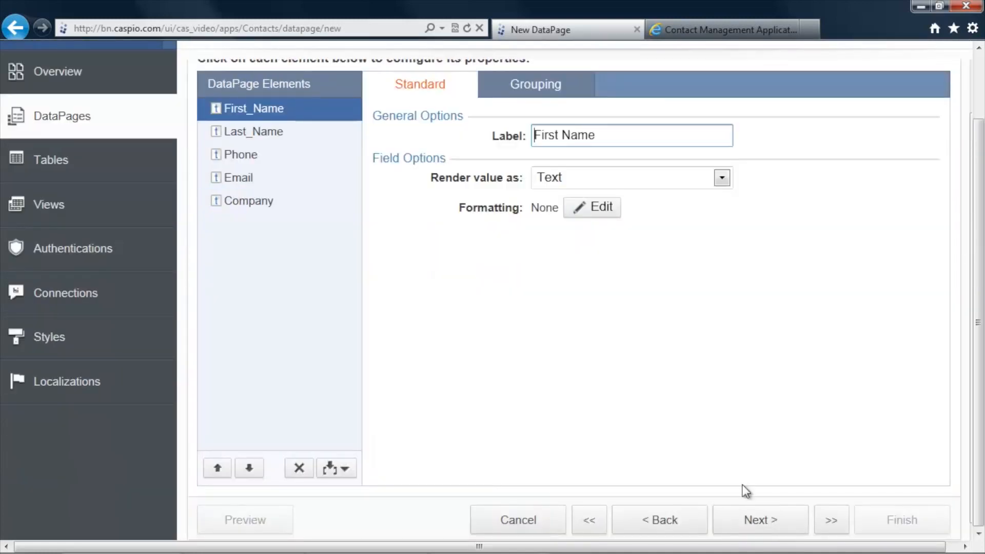
- Examine the reordering controls and the element types that can be inserted on the results page, with the Company field selected
scroll(641, 451, "up", 1)
scroll(566, 415, "up", 2)
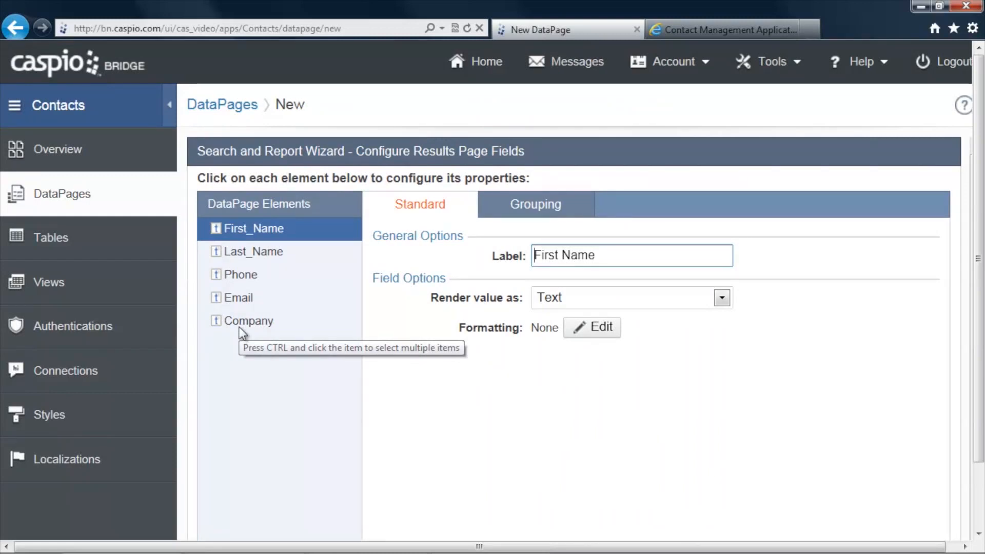
left_click(240, 323)
scroll(359, 359, "down", 3)
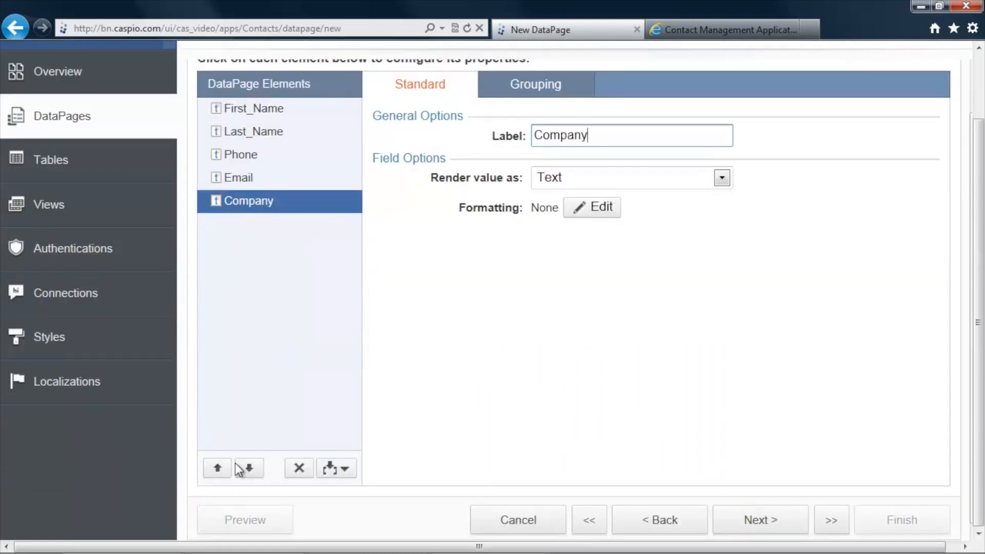
left_click(345, 467)
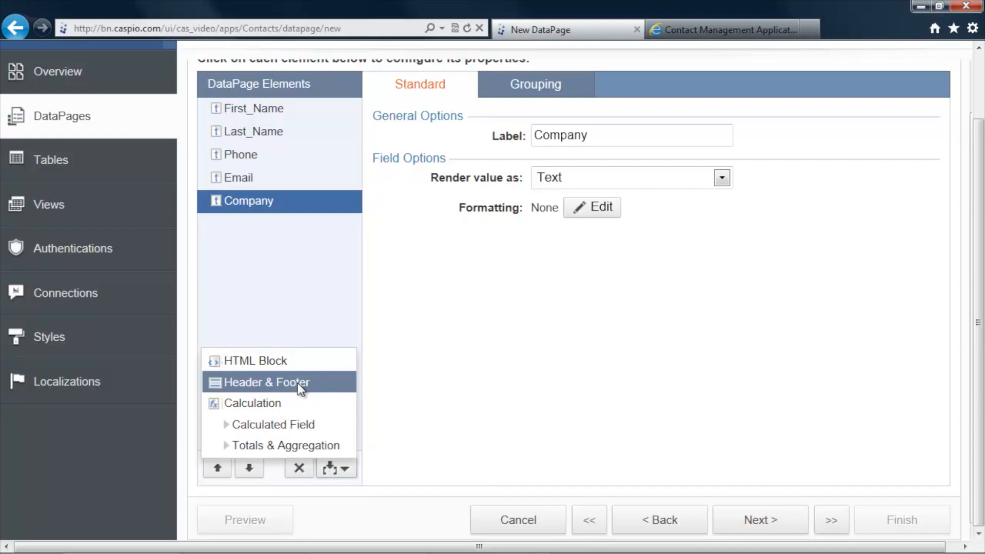
left_click(443, 346)
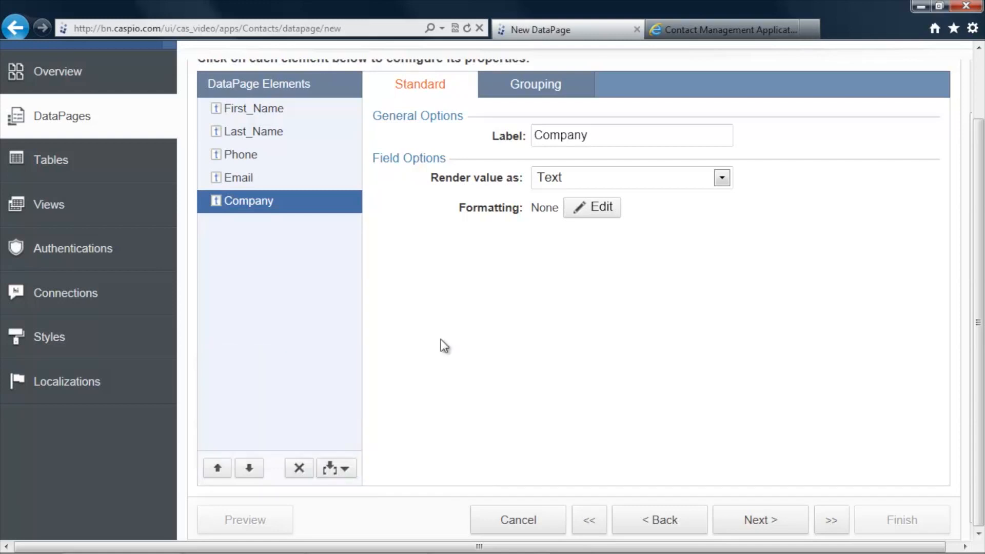
- Examine the First_Name results field's label and value rendering choices, and display the settings of the Company and Phone fields
scroll(439, 340, "up", 3)
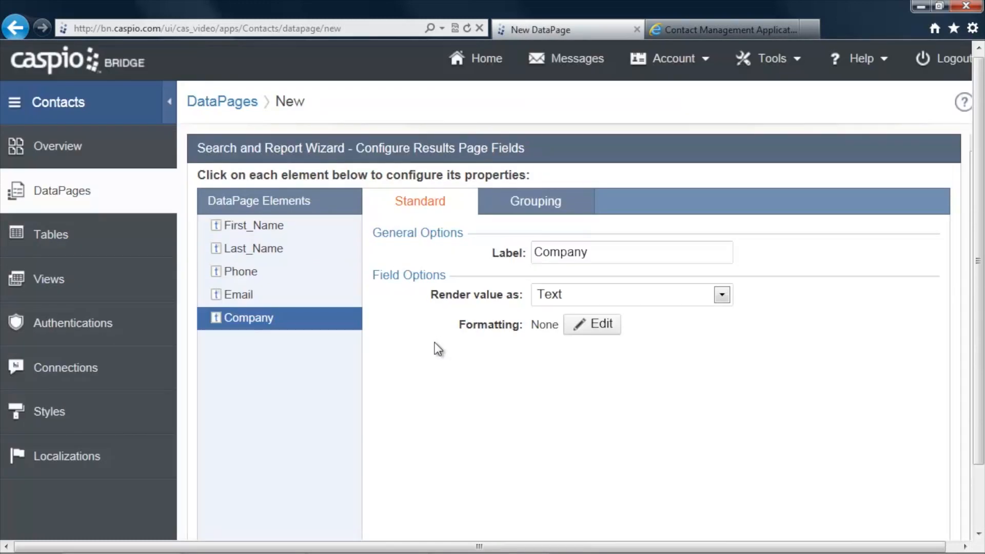
left_click(278, 227)
left_click_drag(610, 251, 501, 248)
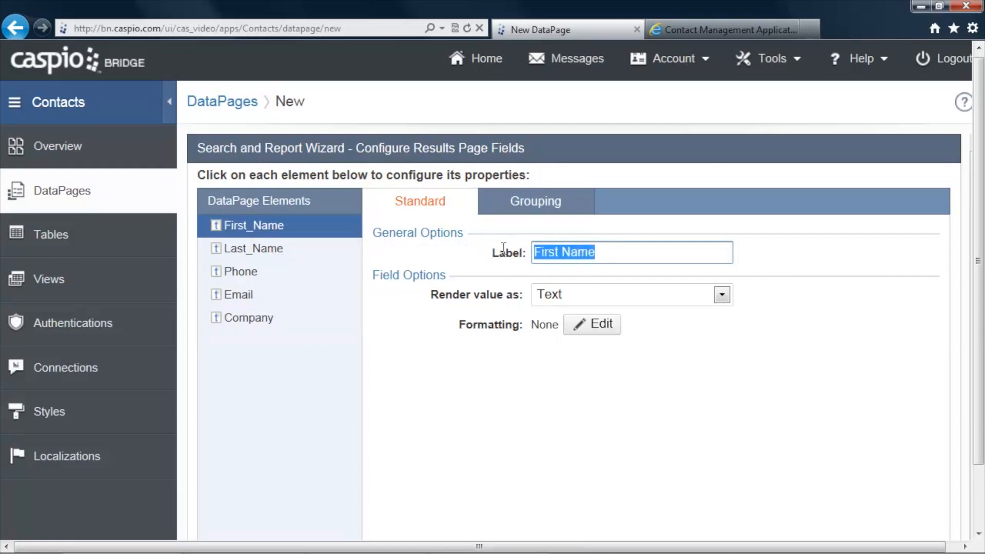
left_click(721, 294)
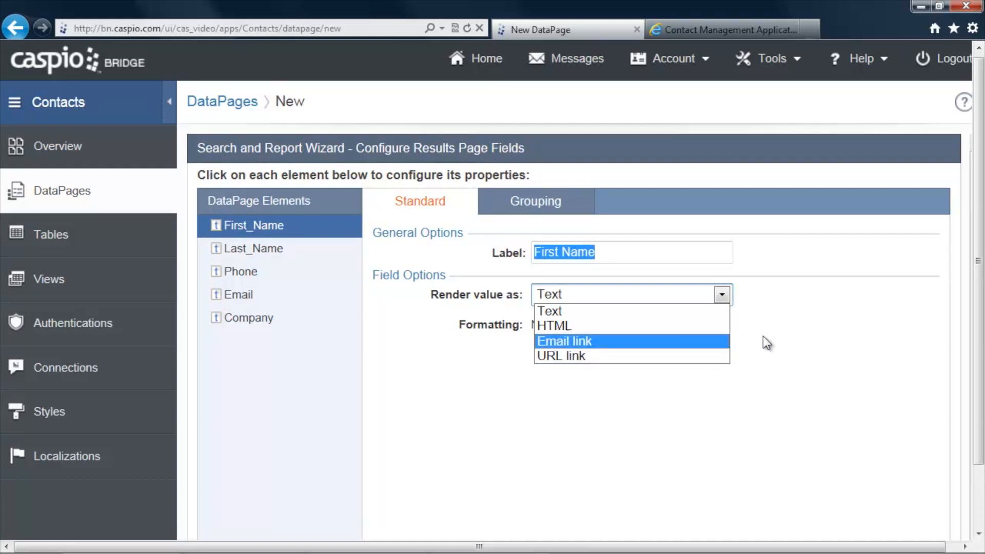
left_click(525, 301)
left_click(246, 318)
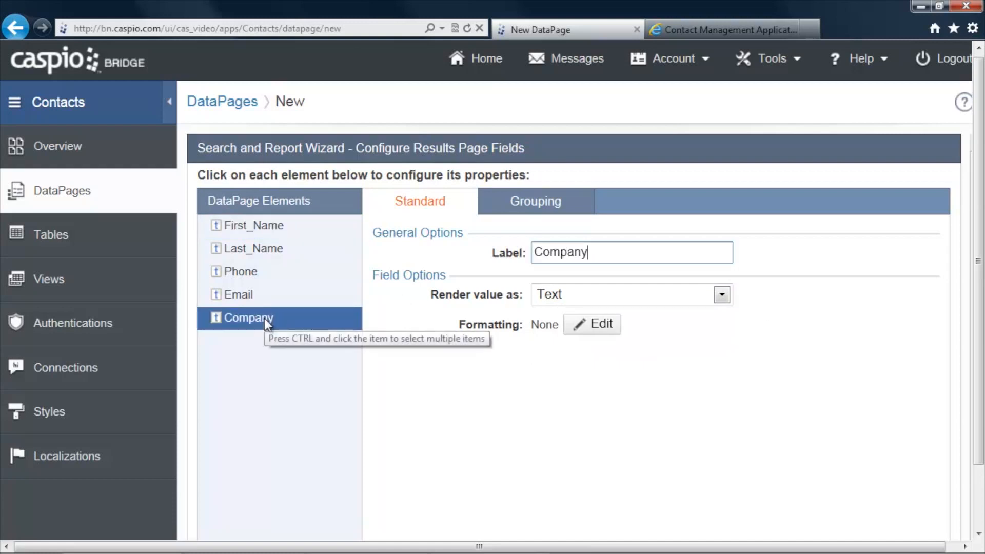
left_click(251, 274)
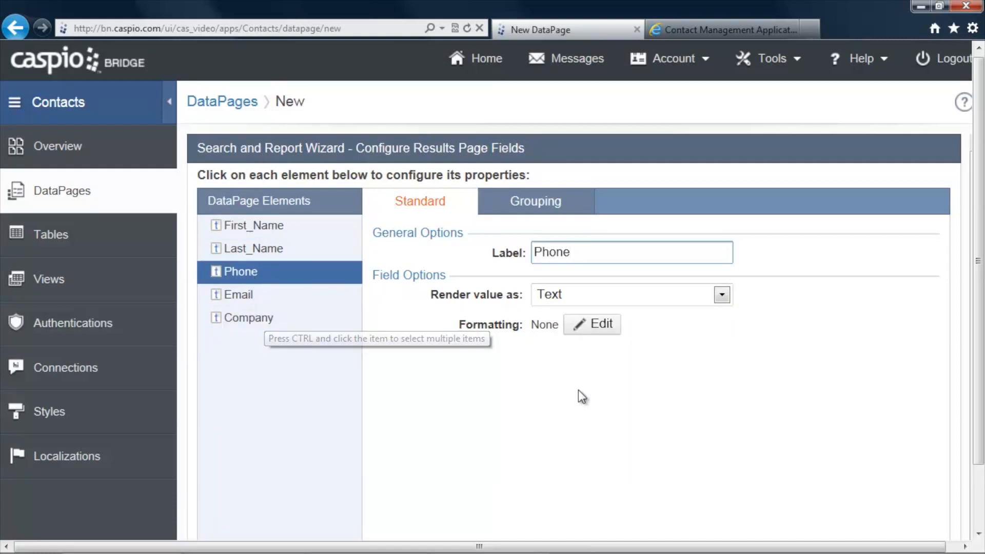
- Display the First_Name and Last_Name results field settings and continue to the search results options
left_click(300, 228)
left_click(292, 248)
scroll(675, 421, "down", 1)
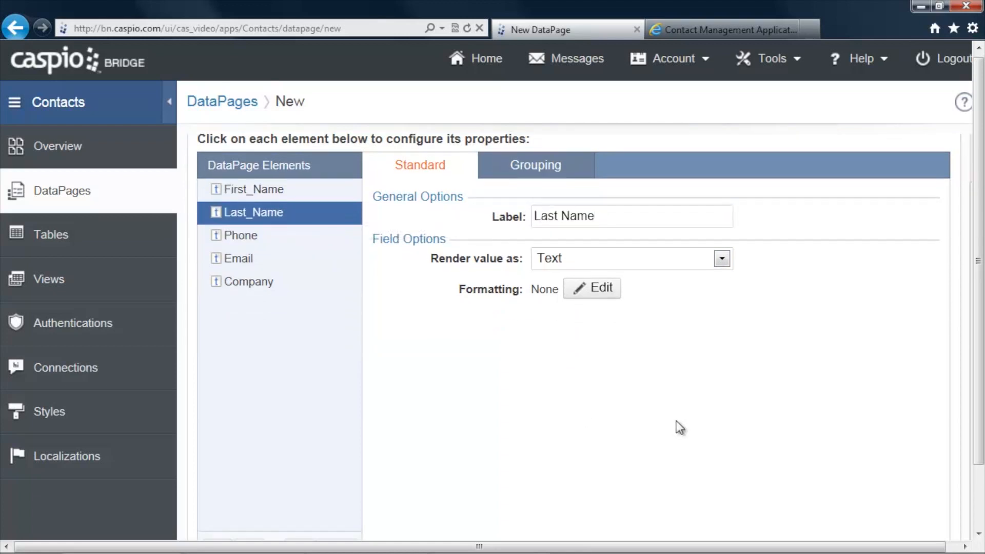
scroll(749, 441, "down", 2)
left_click(795, 521)
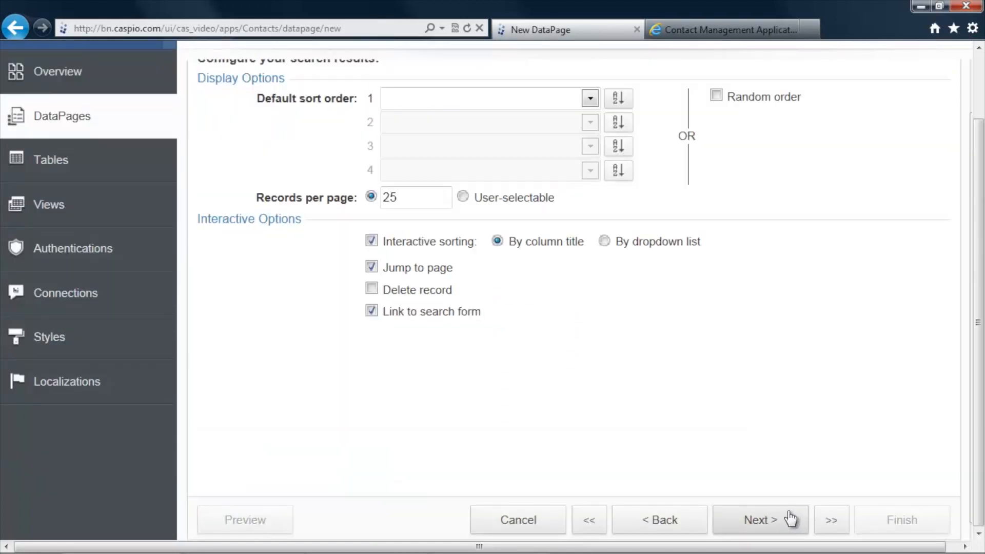
- Set the first default sort field to Last_Name and reverse its sort direction
scroll(748, 468, "up", 3)
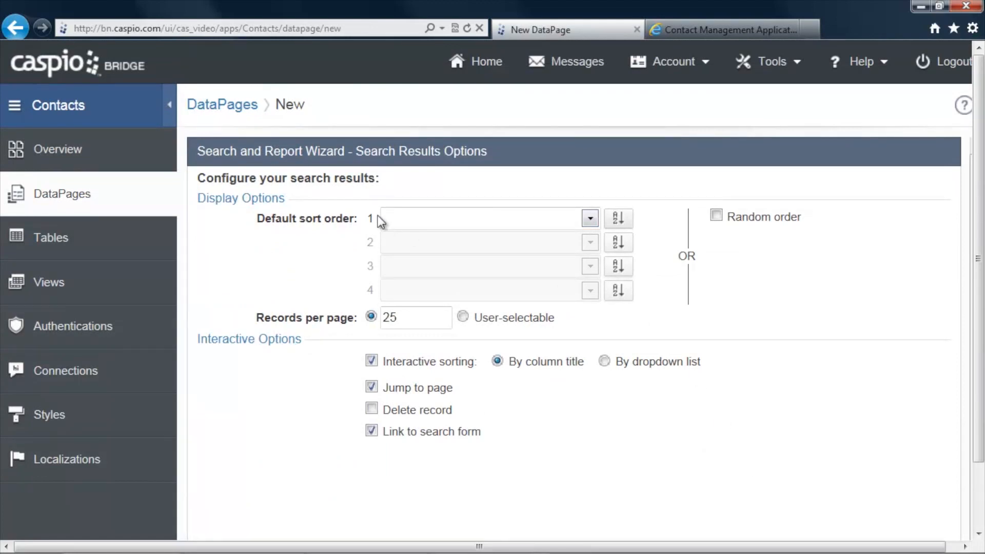
left_click(591, 219)
left_click(589, 219)
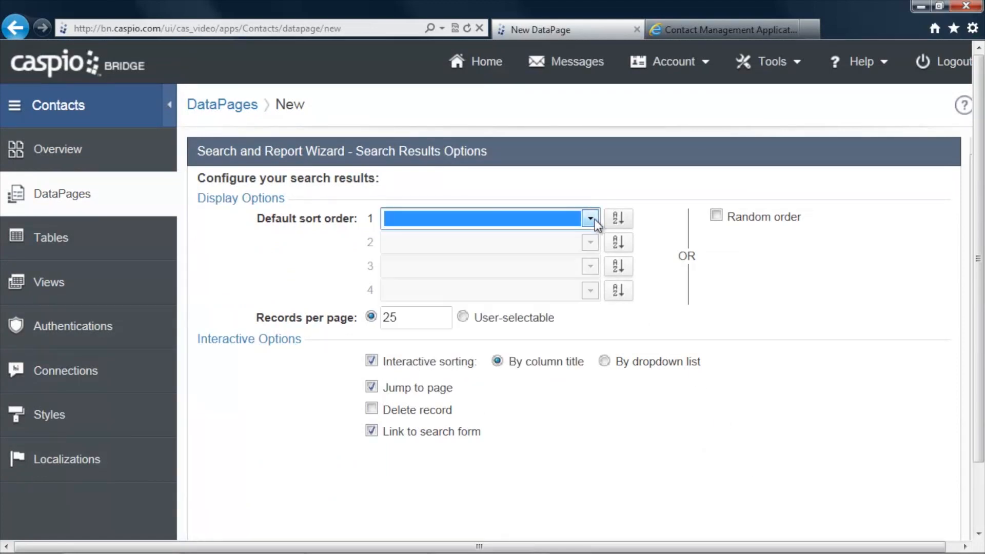
left_click(590, 219)
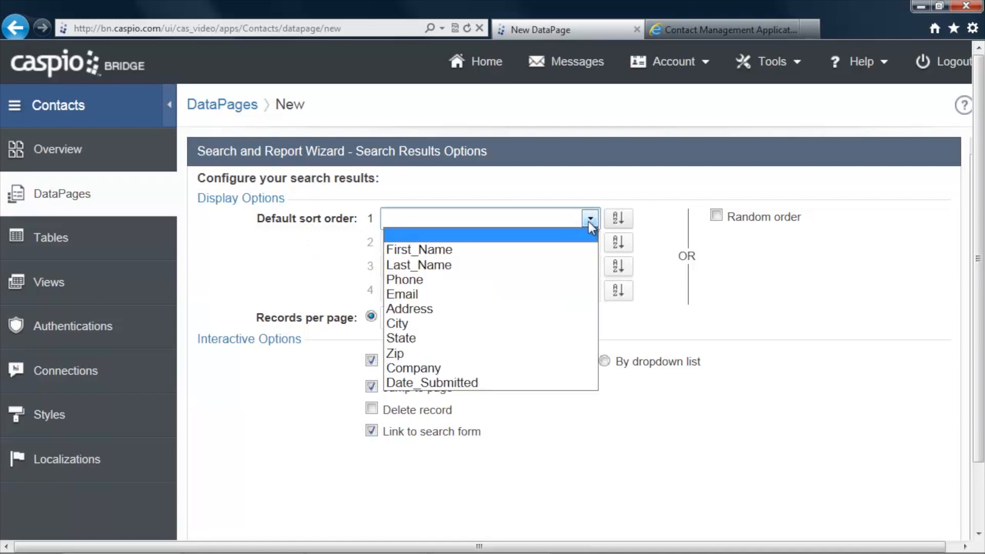
left_click(557, 265)
left_click(850, 293)
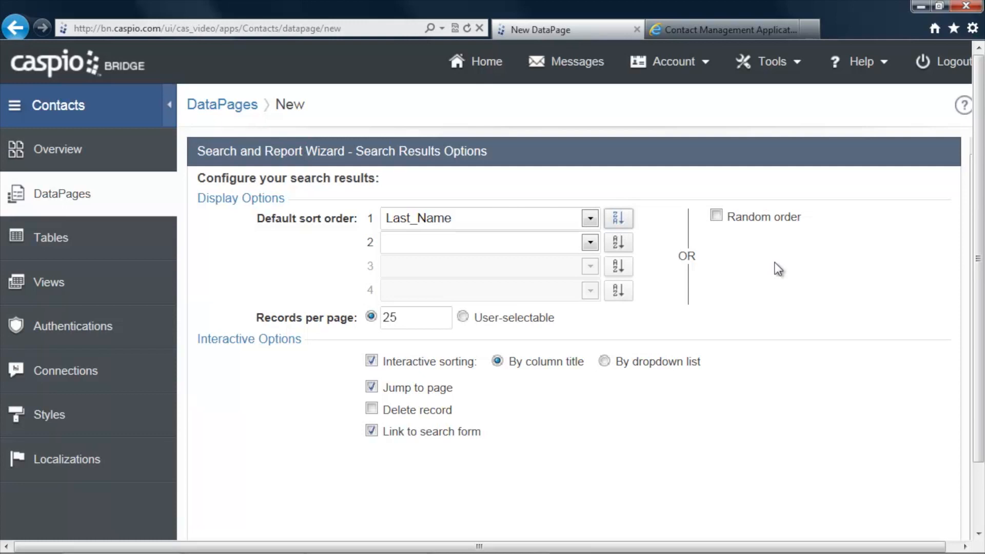
- Turn random order on and off again, and set the first default sort field to Last_Name
left_click(716, 216)
left_click(716, 217)
left_click(561, 218)
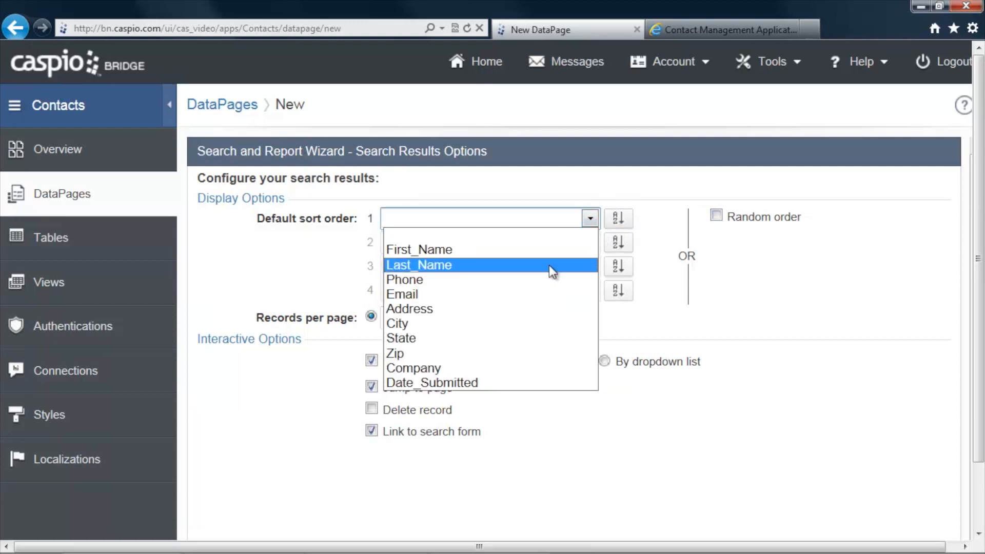
left_click(548, 266)
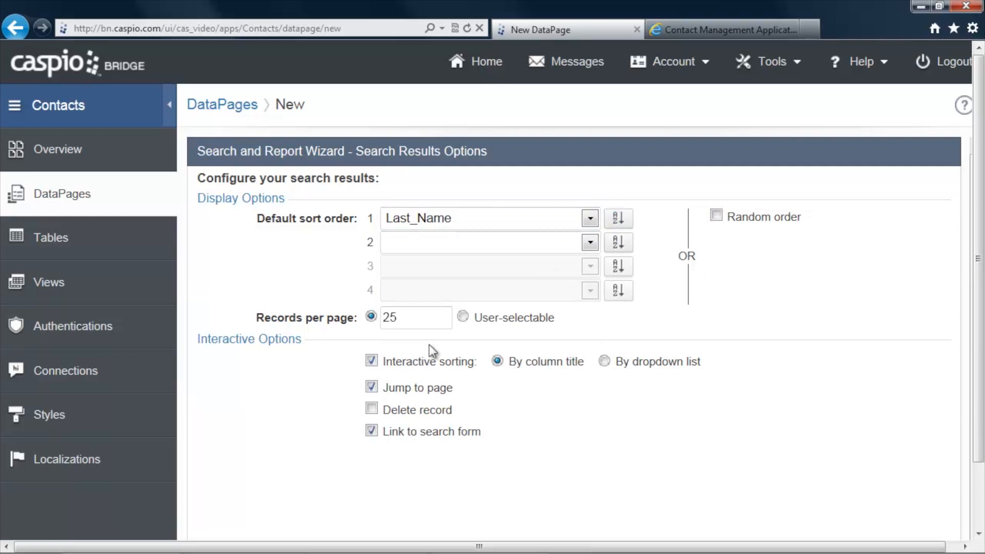
- Examine how the sample contact application splits results into pages, including its second page, and return to the DataPage wizard
double_click(414, 318)
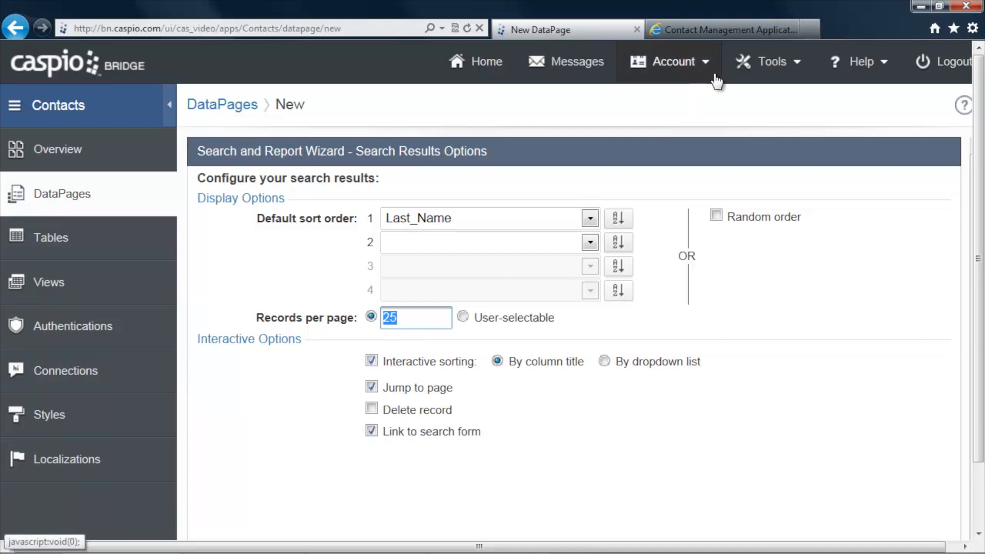
left_click(717, 29)
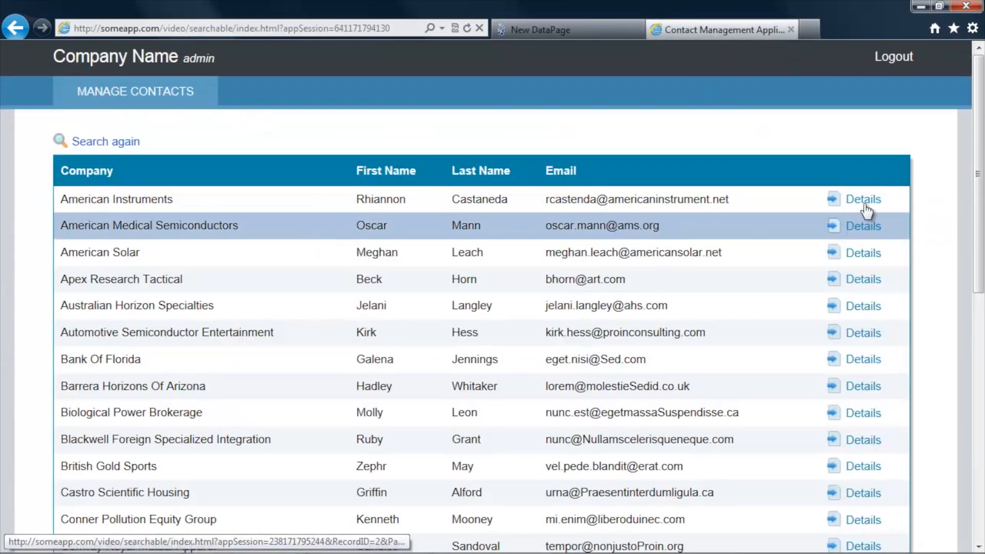
scroll(867, 237, "down", 6)
scroll(863, 338, "down", 4)
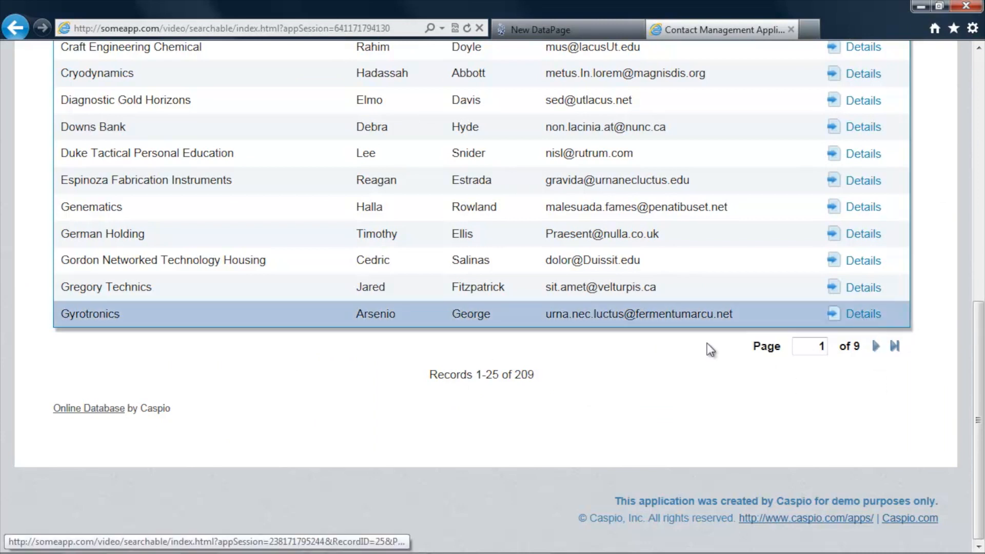
left_click(876, 347)
scroll(876, 346, "down", 1)
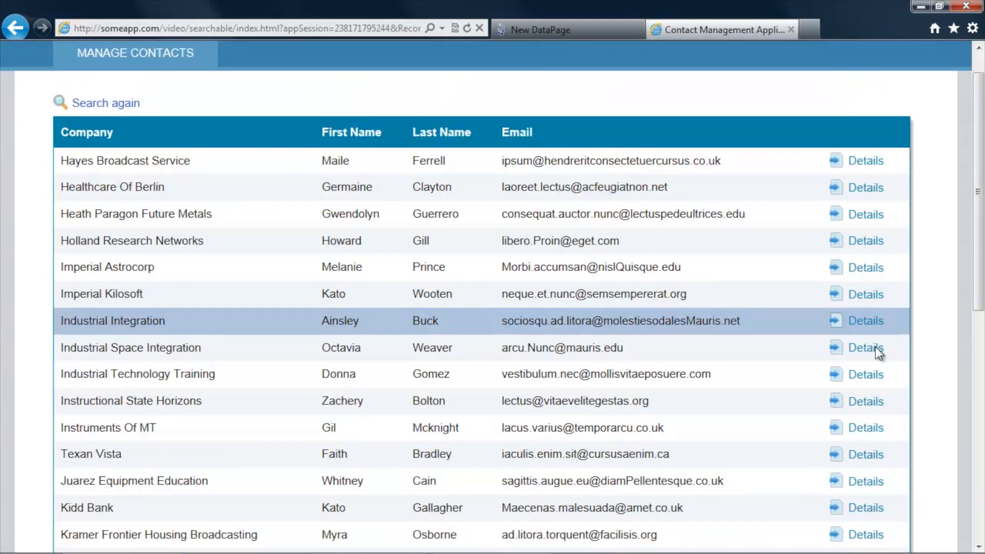
scroll(878, 348, "down", 10)
left_click_drag(978, 339, 976, 318)
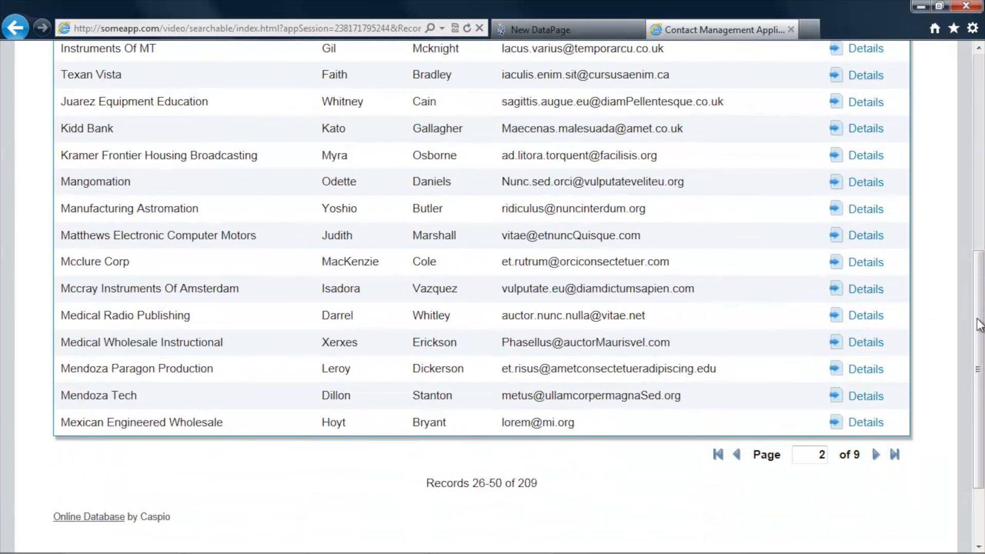
left_click_drag(978, 251, 971, 156)
left_click(592, 27)
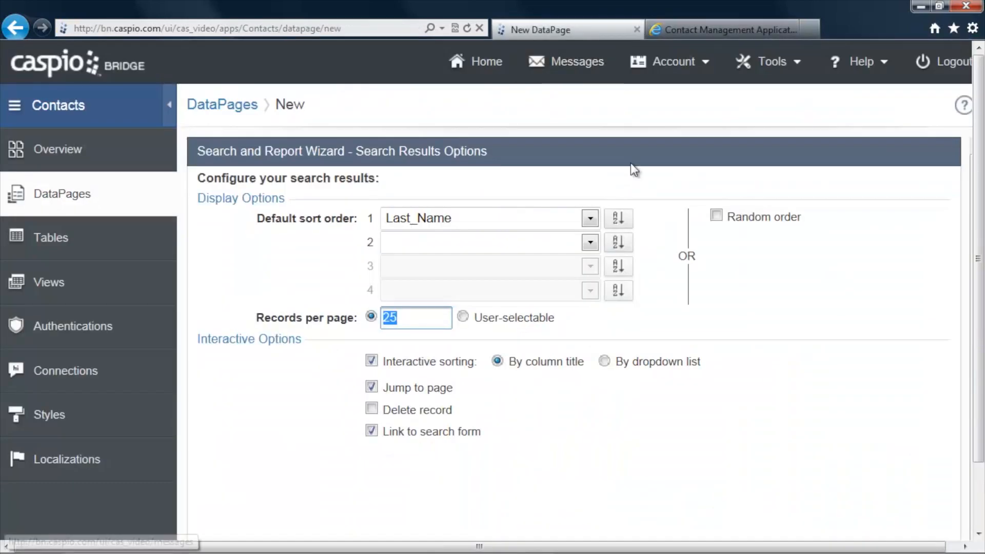
- Keep 25 records per page and continue to the Details Page options
scroll(598, 414, "down", 3)
left_click(759, 518)
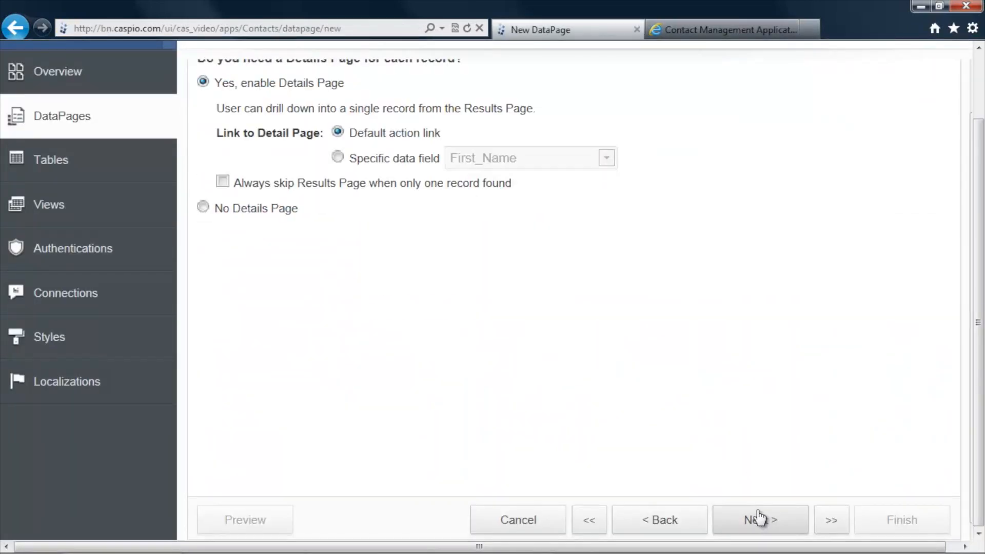
scroll(678, 420, "up", 3)
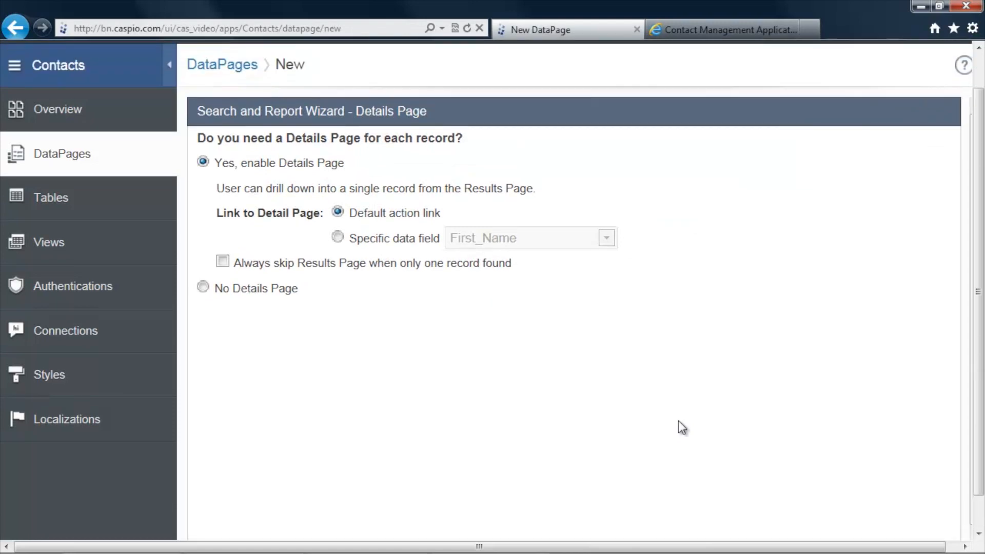
scroll(353, 263, "up", 1)
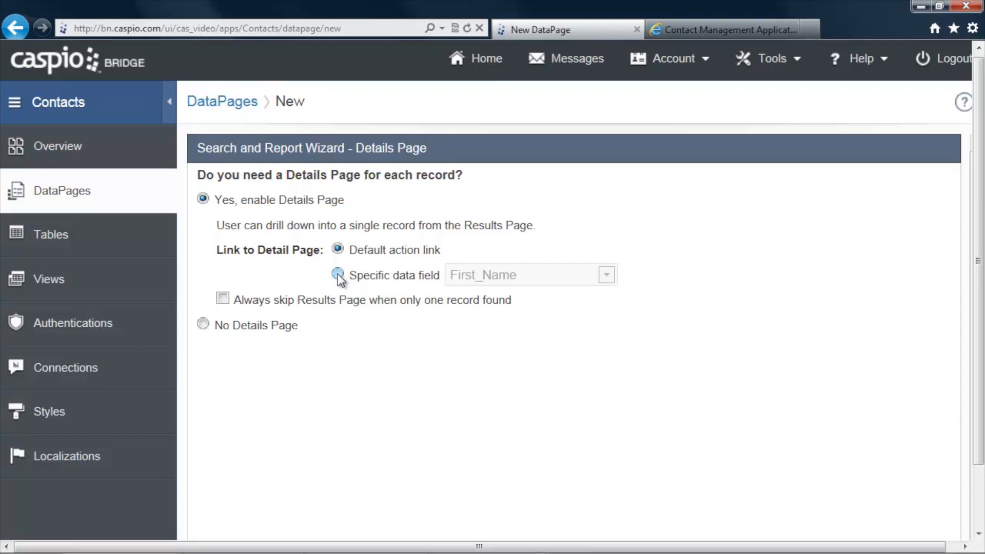
- Check the sample application's Details links, then try First_Name as the detail page link and restore the default action link
left_click(712, 31)
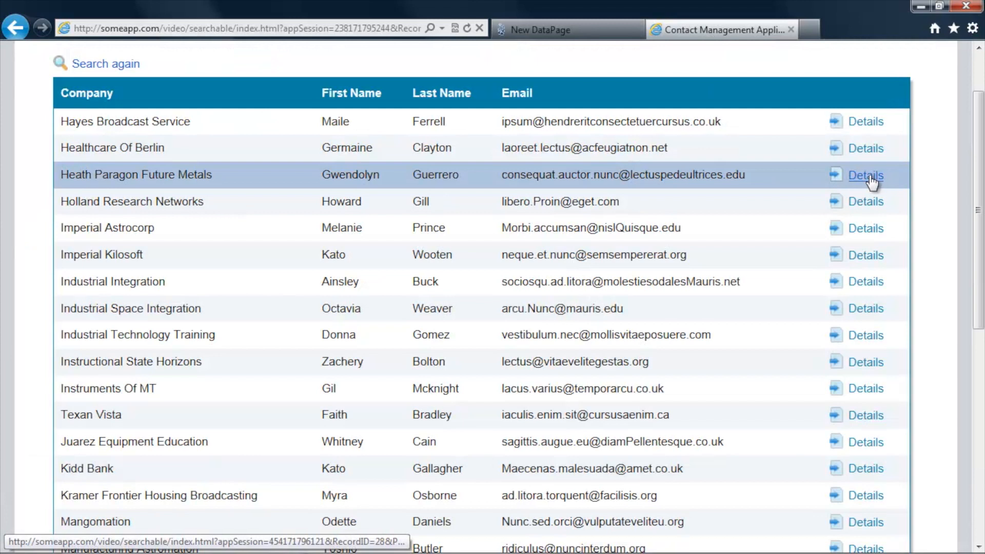
left_click(564, 32)
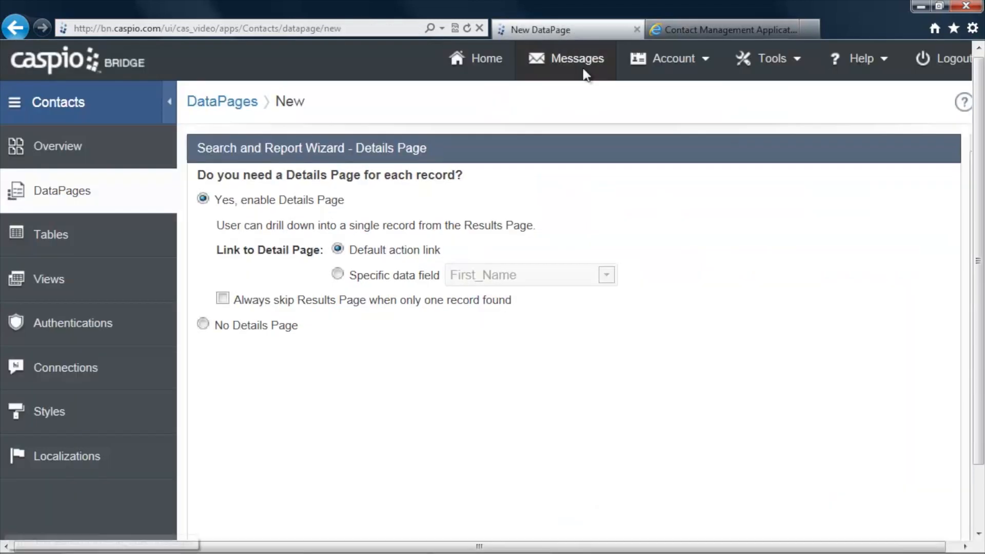
left_click(338, 274)
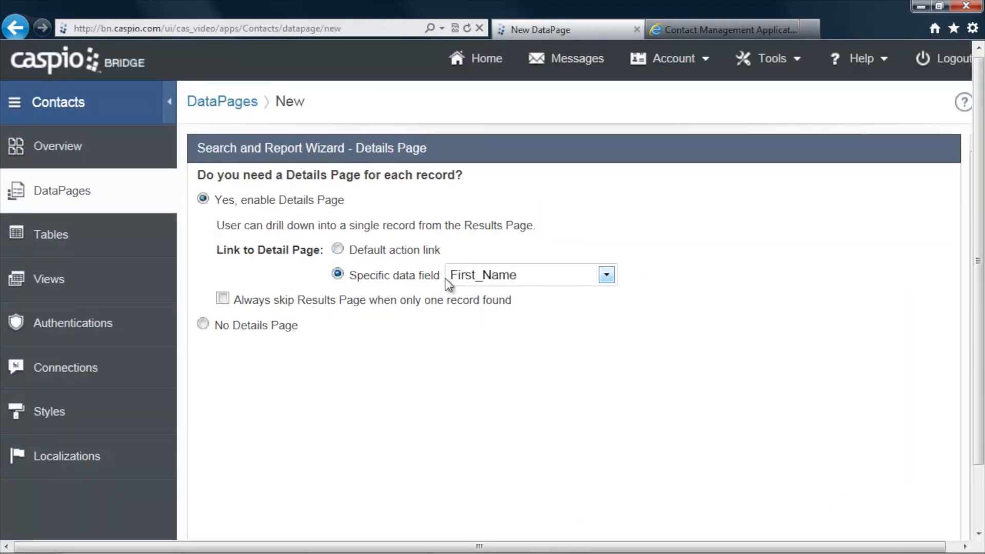
left_click(337, 249)
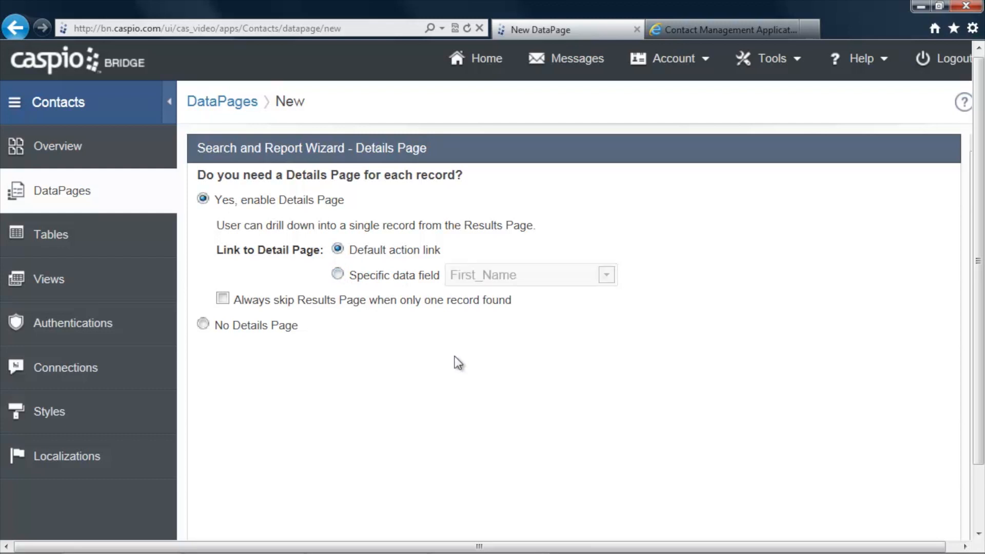
- Keep the Details Page enabled, add all available fields to it and continue to the details field configuration
scroll(456, 363, "down", 3)
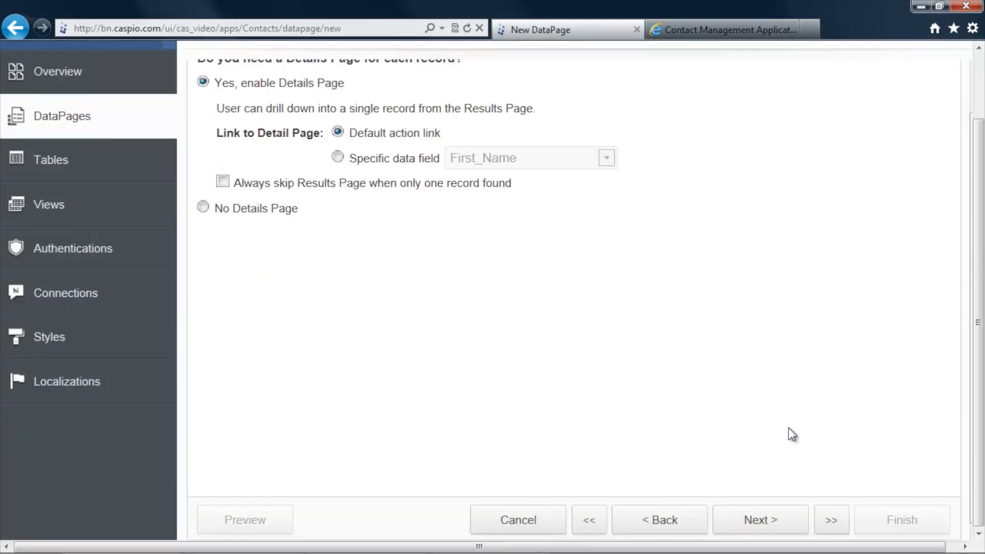
left_click(771, 519)
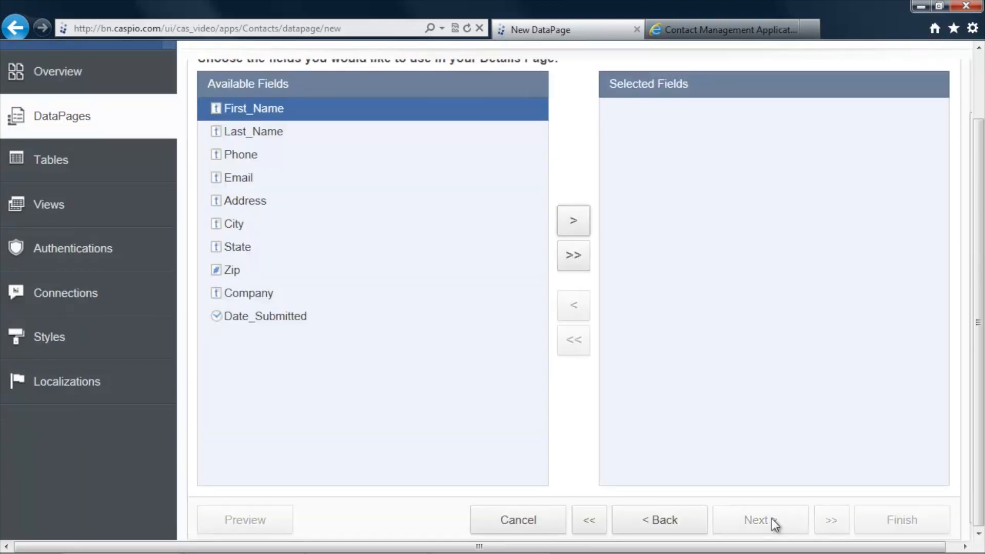
scroll(597, 382, "up", 3)
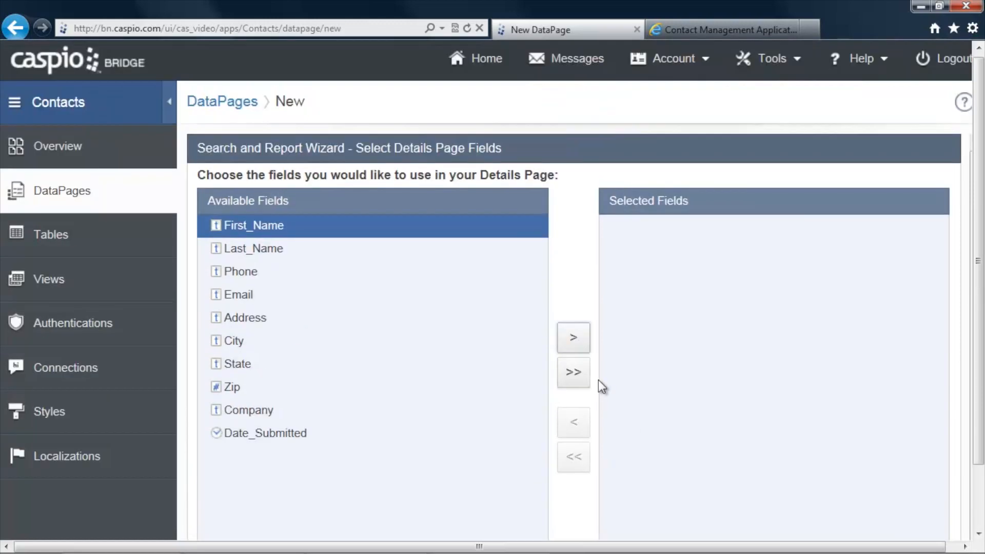
scroll(377, 297, "up", 1)
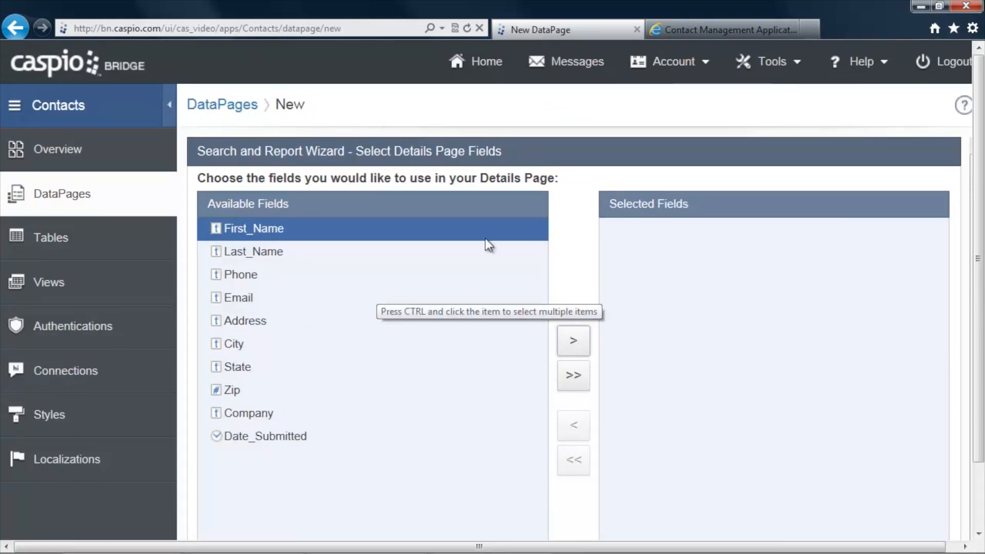
left_click(573, 380)
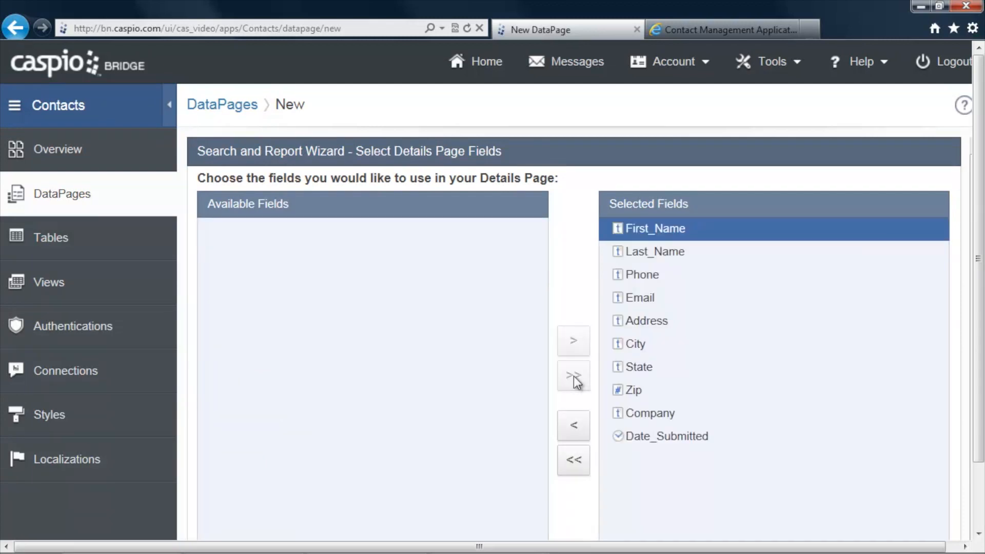
scroll(770, 379, "down", 1)
scroll(773, 390, "down", 2)
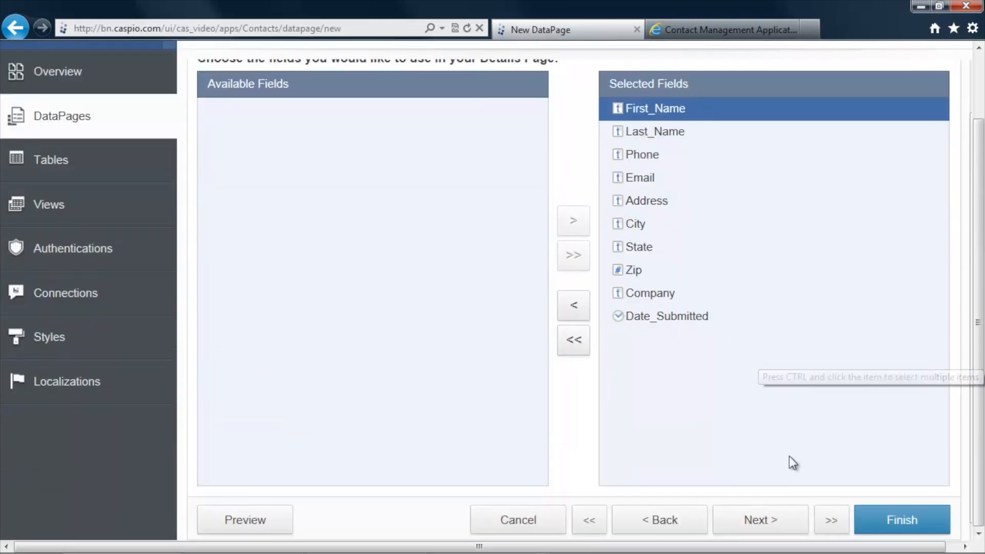
left_click(778, 518)
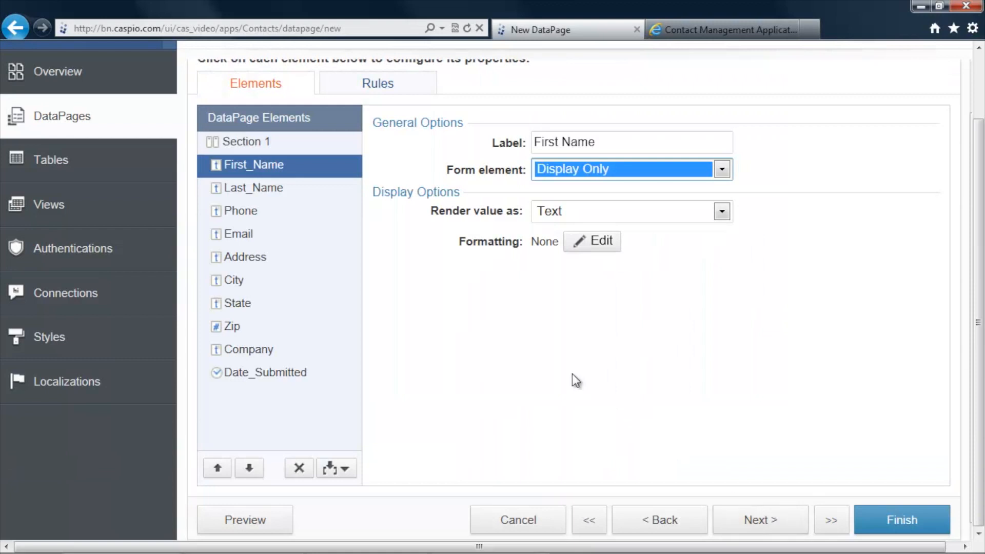
- Examine the First_Name, Last_Name, Phone and Email details field settings, including the form element types available for Email
left_click(288, 165)
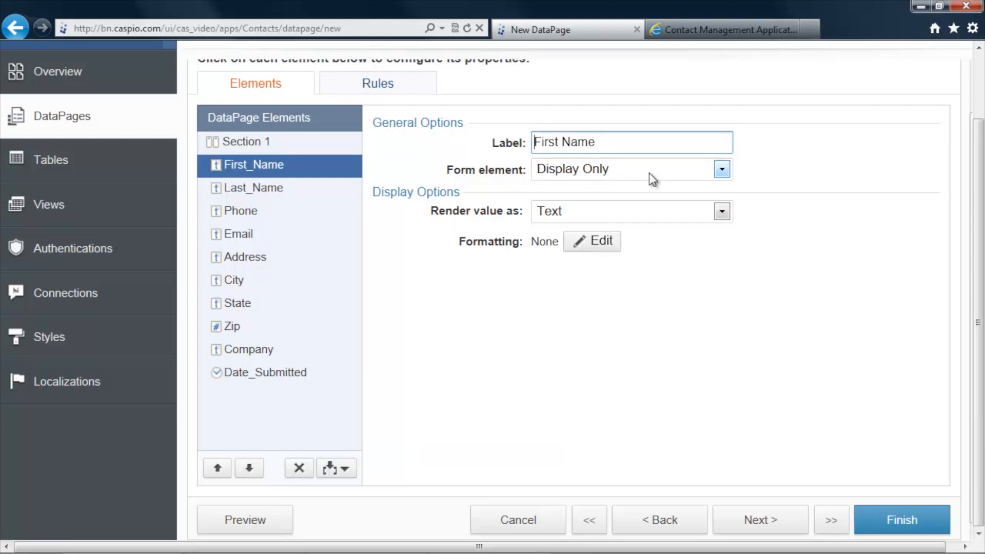
left_click(282, 186)
left_click(260, 217)
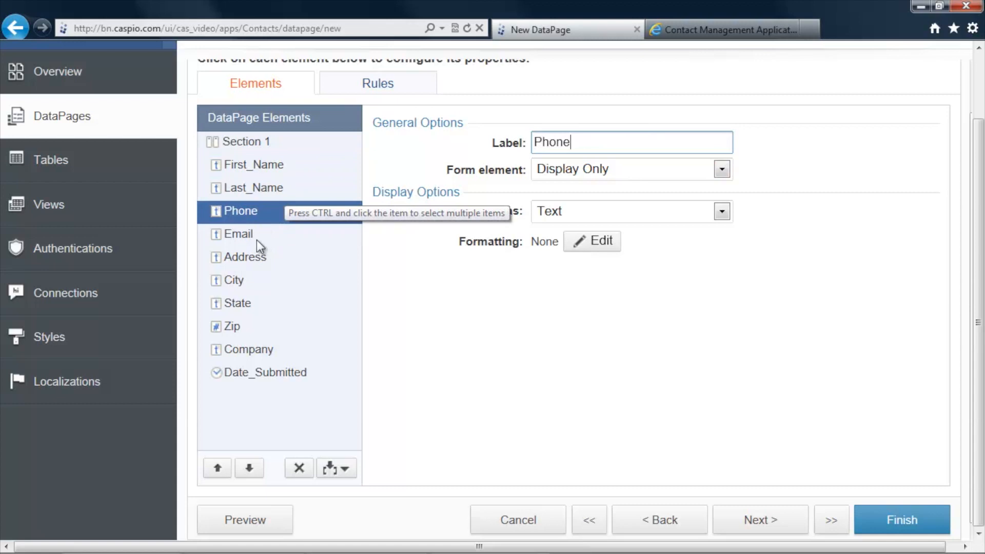
left_click(255, 238)
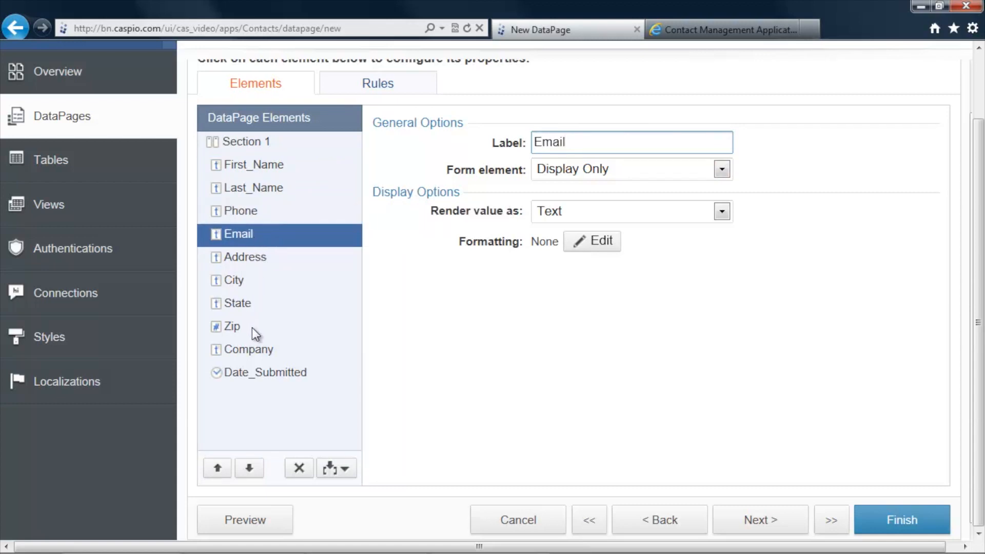
left_click(623, 167)
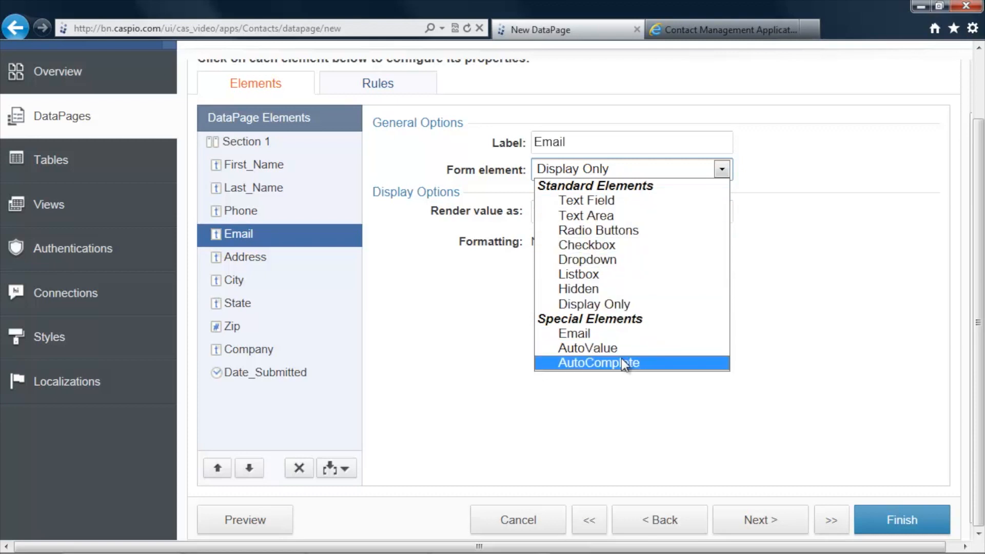
left_click(805, 142)
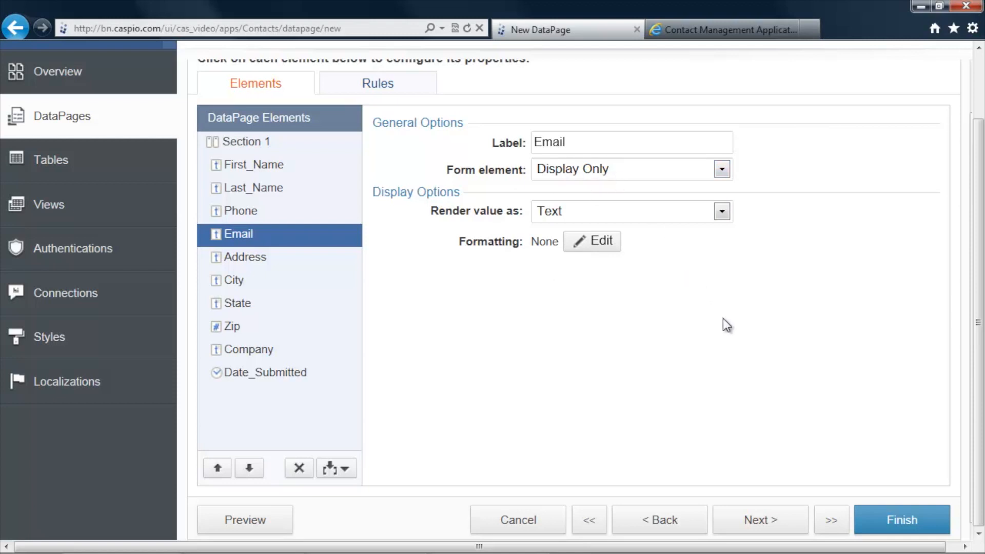
- Switch to the sample contact application, open the Imperial Astrocorp record's details, and examine the Status, Follow Up Date and Notes fields
left_click(709, 30)
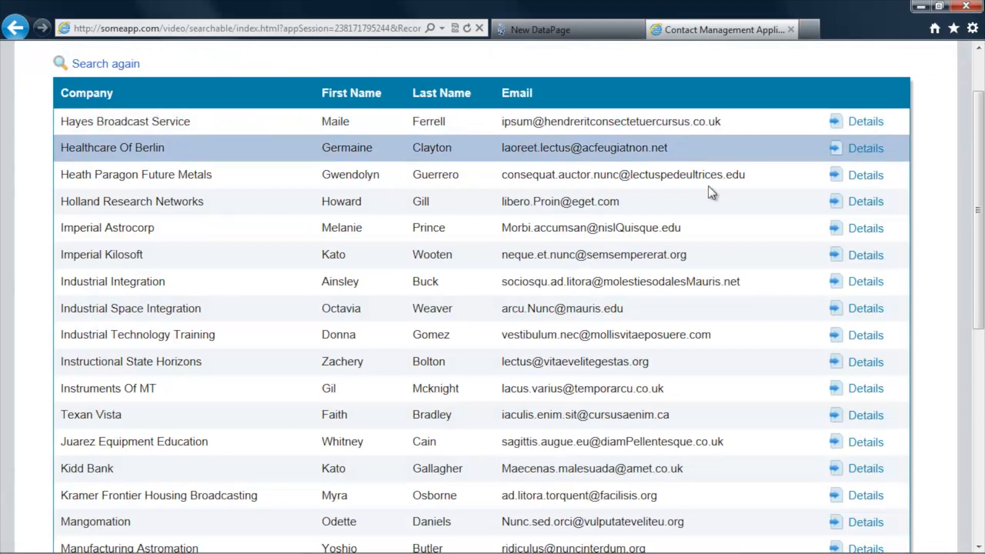
left_click(858, 226)
left_click(243, 399)
left_click(244, 401)
key("Tab")
key("Tab")
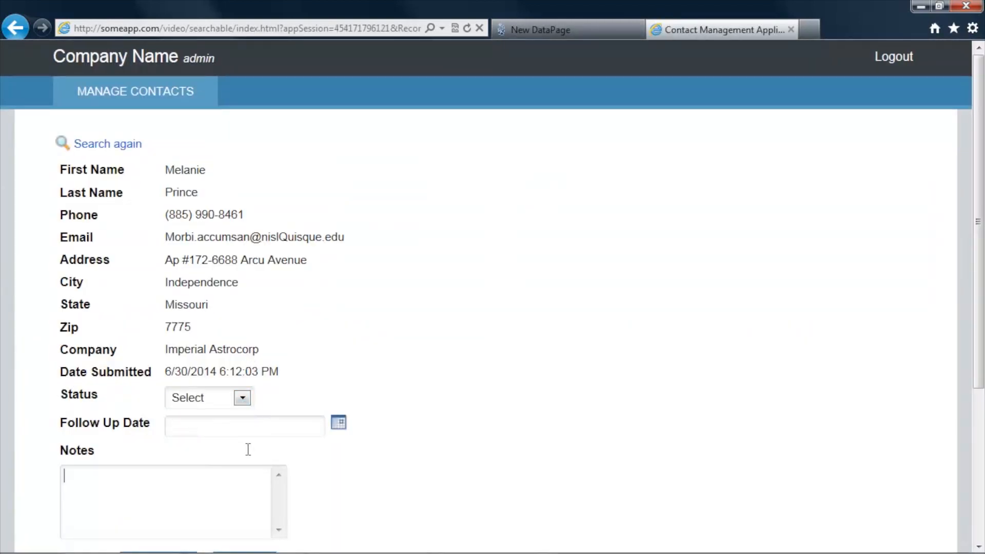
- Return to the new DataPage, finish it, and open the design of the Contacts table
left_click(544, 30)
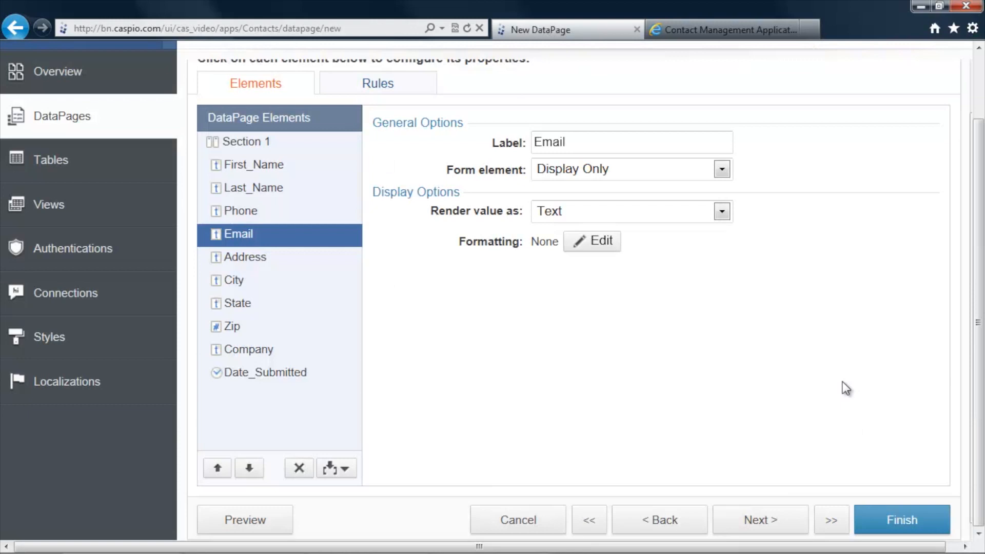
left_click(902, 518)
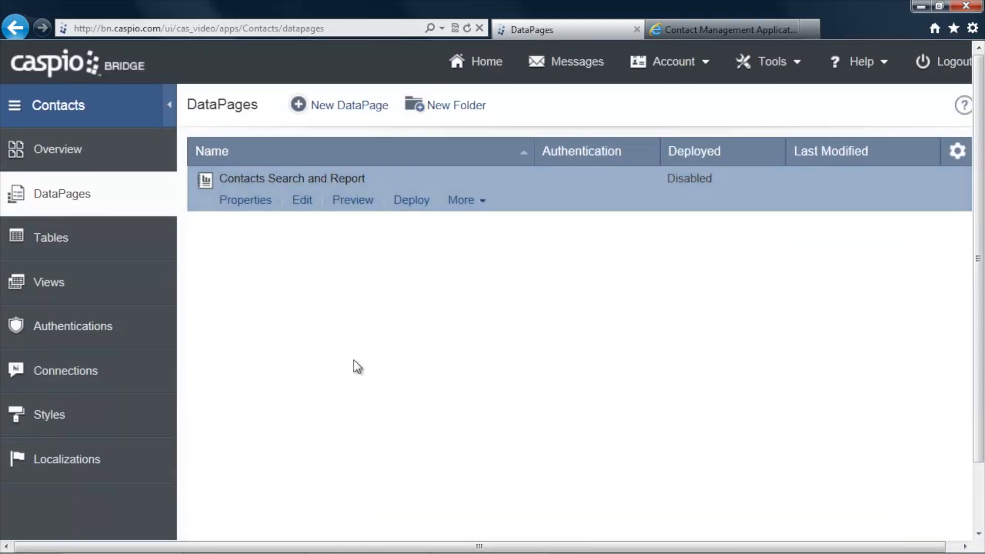
left_click(90, 237)
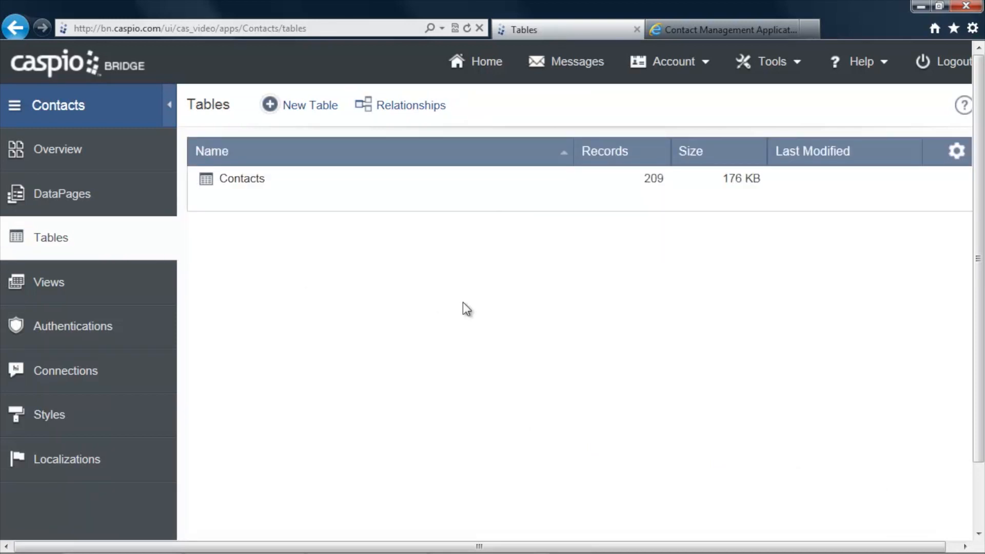
mouse_move(279, 207)
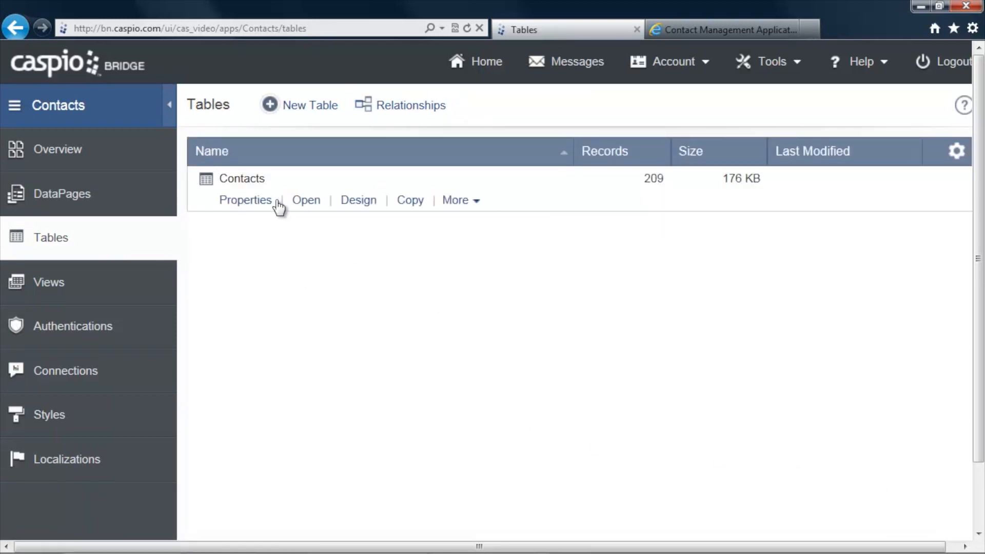
left_click(359, 201)
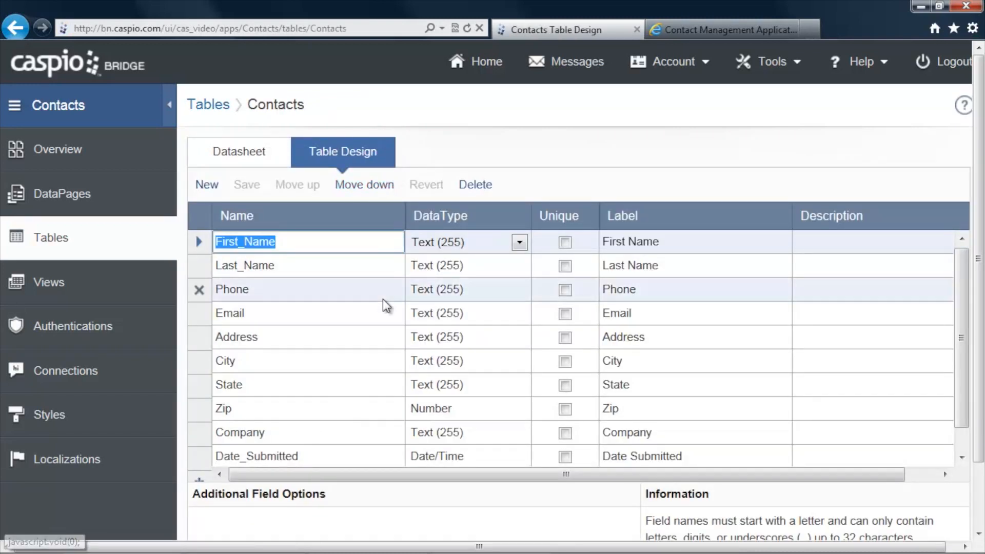
- Add a field named Status to the end of the Contacts table design
scroll(395, 308, "down", 4)
left_click(231, 377)
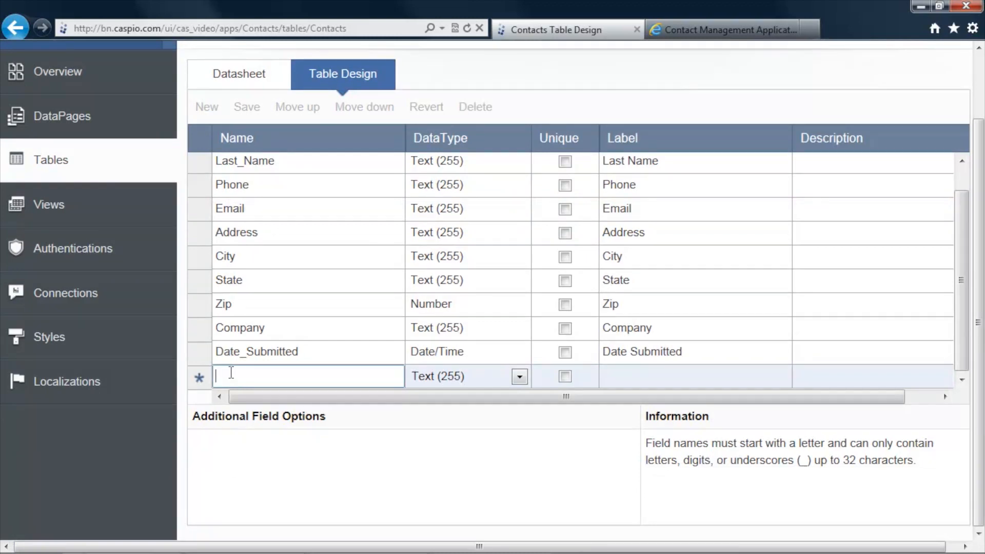
type("Sta")
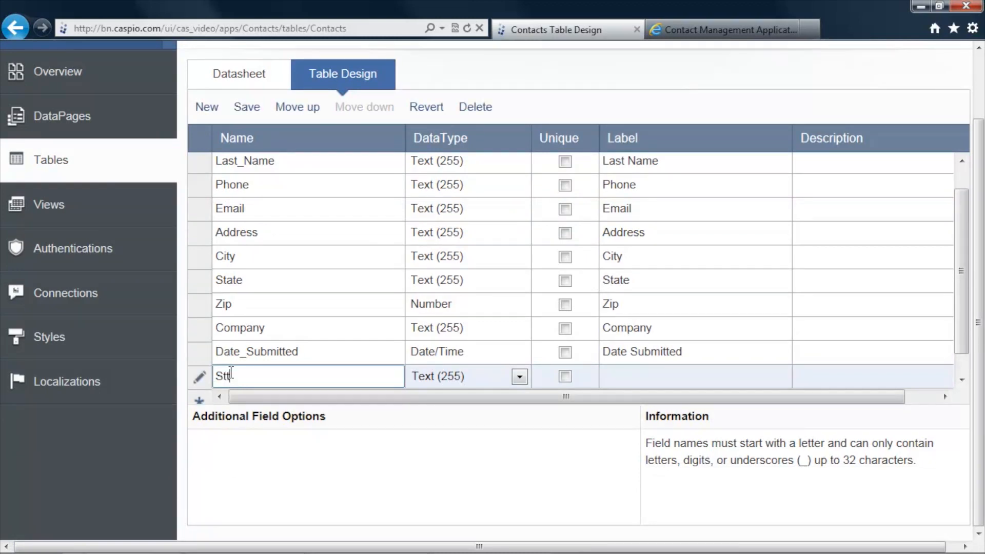
type("tus")
- Add a field named Follow_Up_Date below Status with the Date/Time data type
left_click(287, 379)
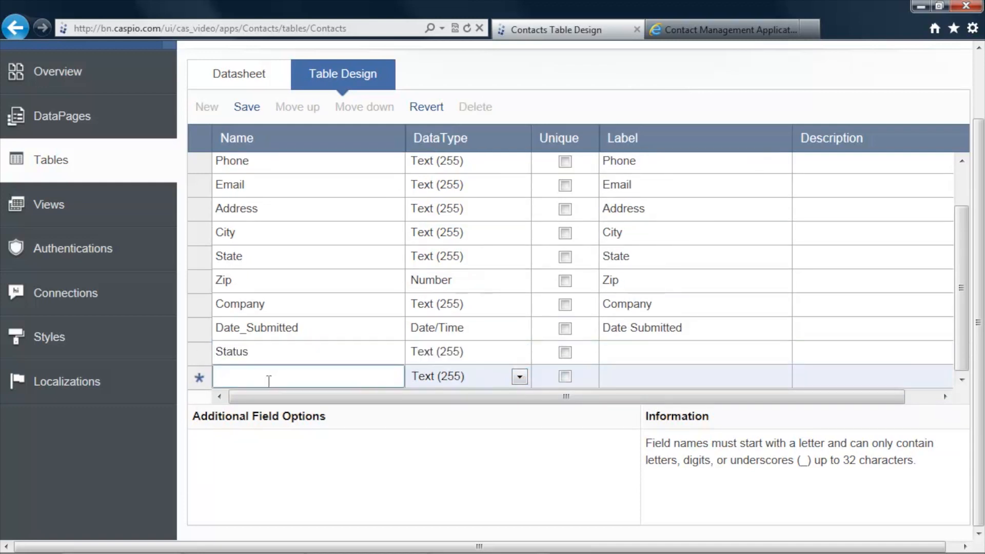
type("Follow_Up_Date")
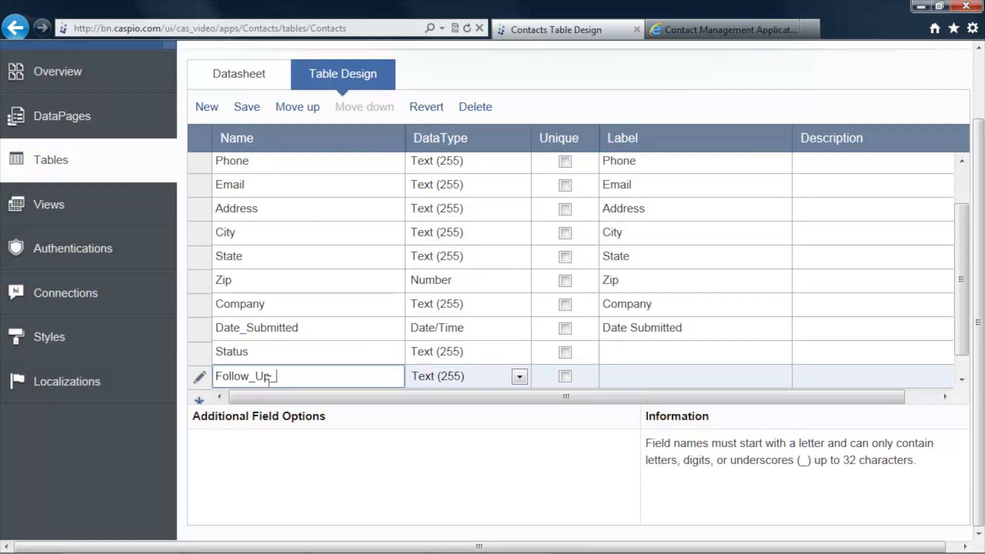
left_click(519, 378)
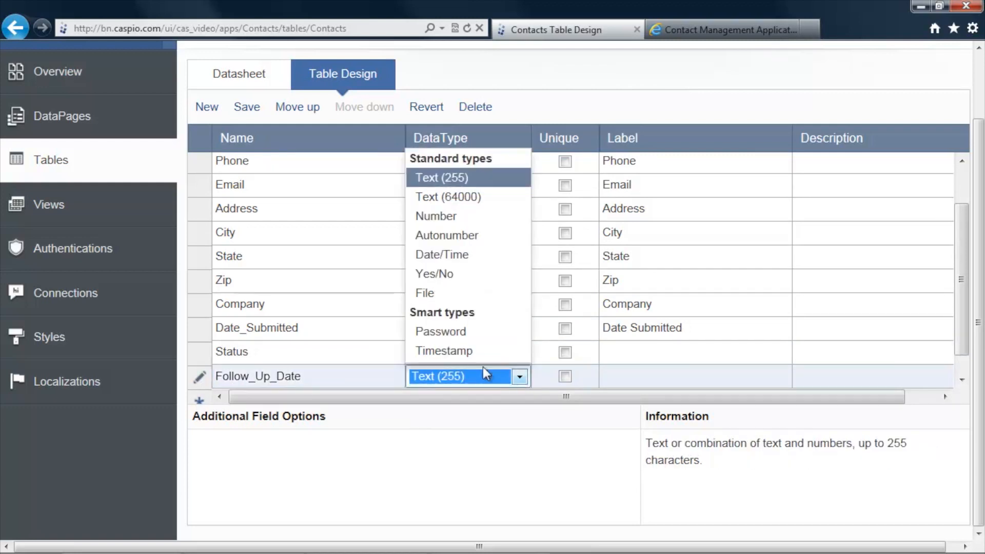
left_click(451, 253)
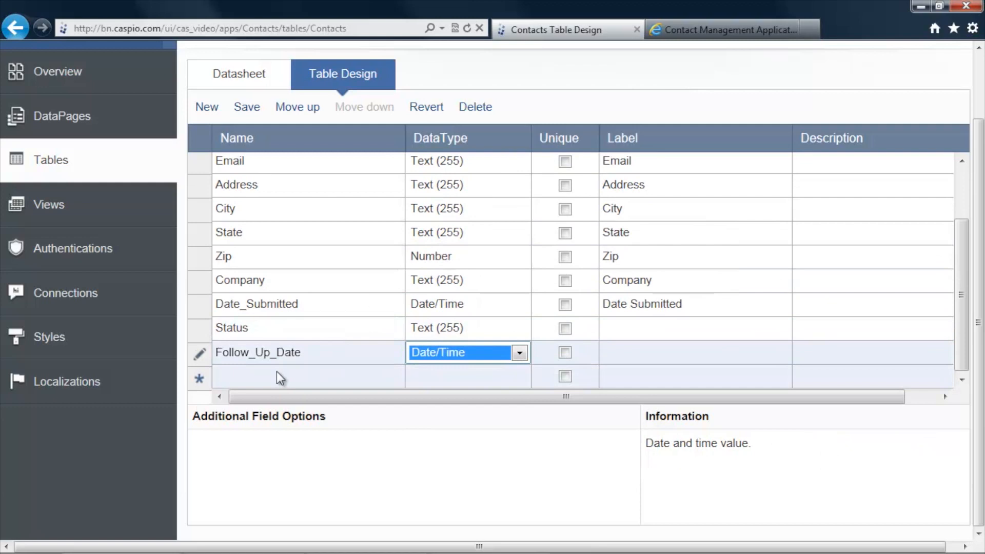
- Add a Notes field with the Text (64000) data type and save the table design
left_click(274, 375)
type("Notes")
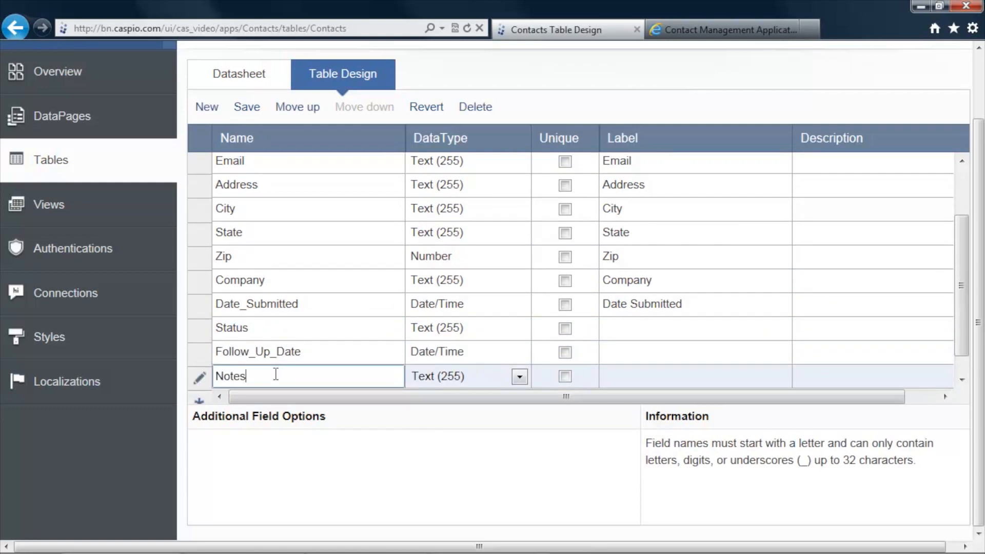
left_click(519, 377)
left_click(469, 201)
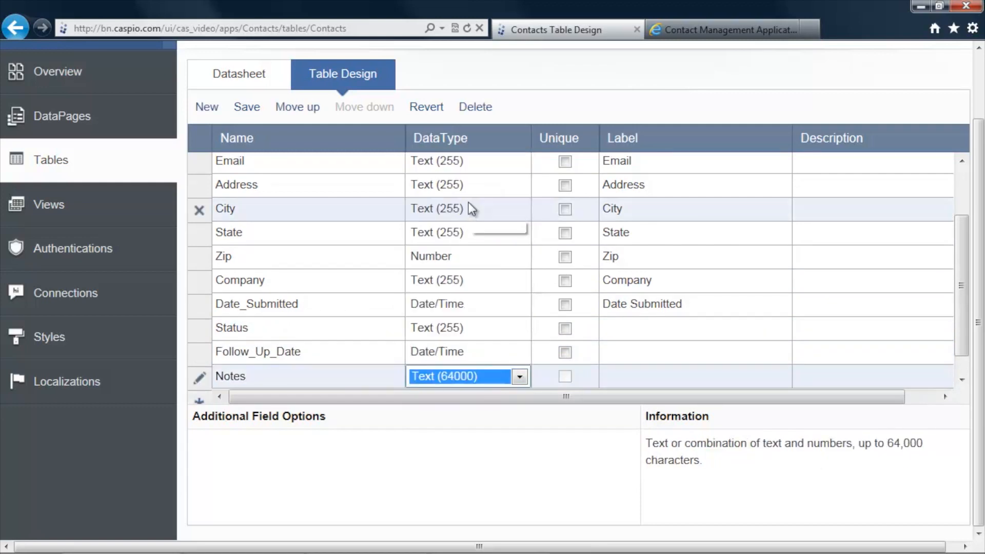
left_click(247, 107)
- Reopen the Contacts Search and Report DataPage for editing and go directly to Configure Details Page Fields
scroll(461, 126, "up", 1)
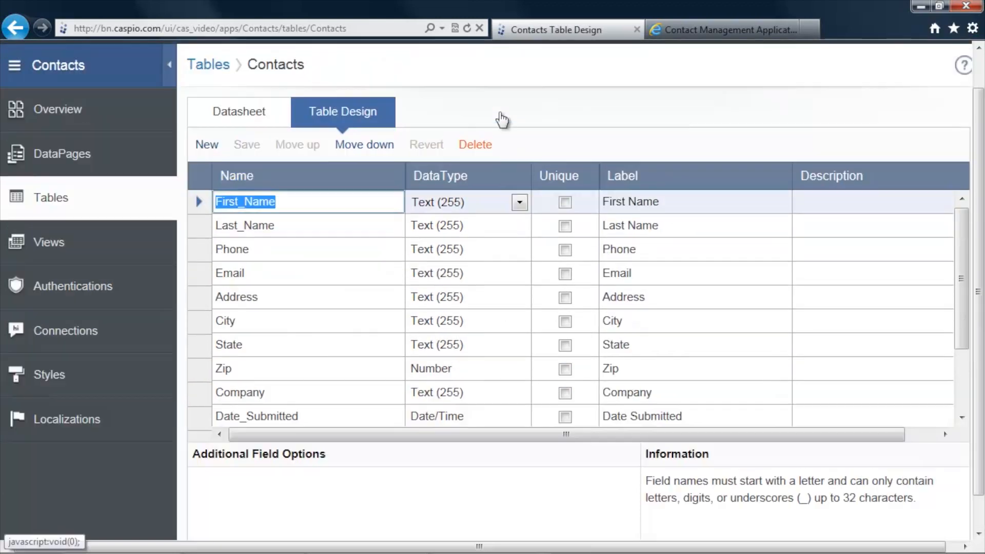
scroll(202, 129, "up", 1)
left_click(77, 197)
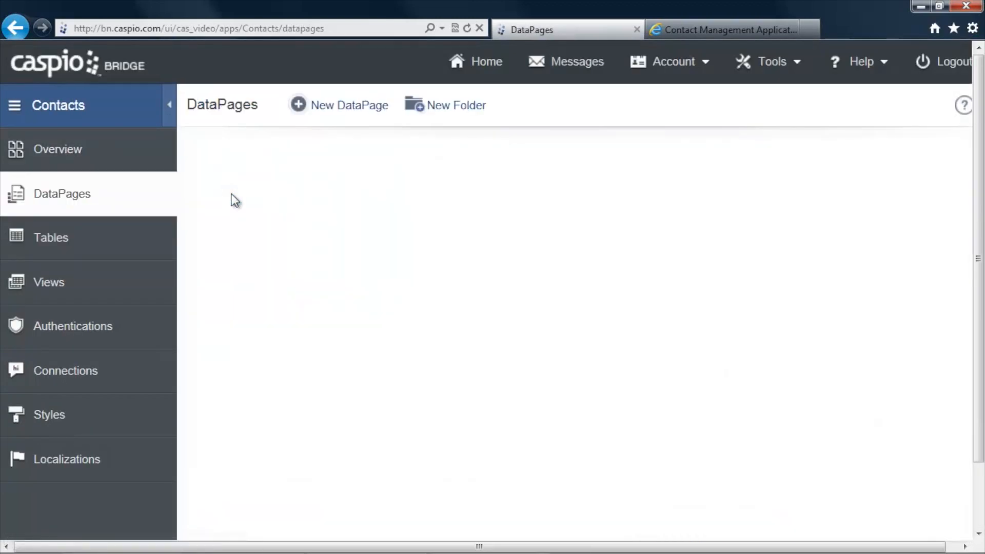
left_click(293, 201)
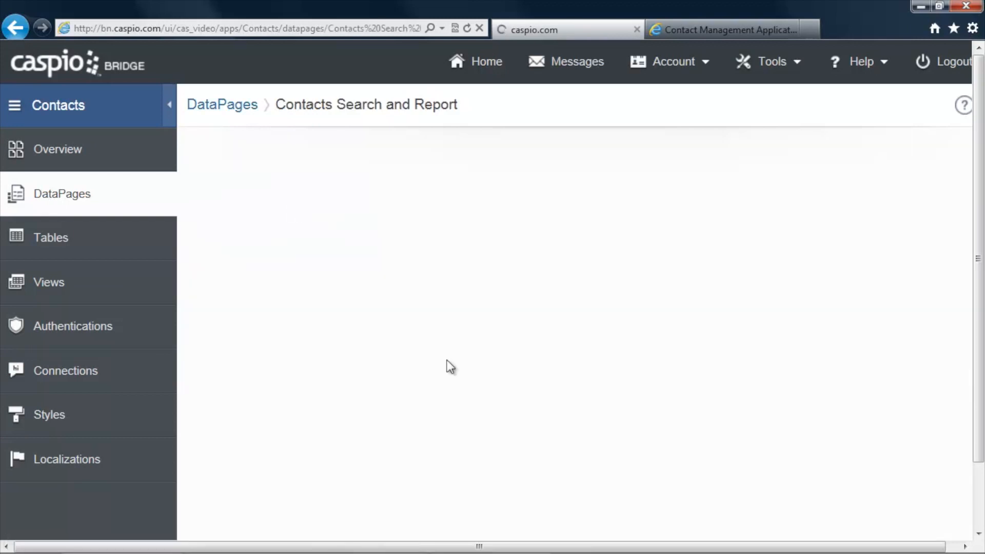
left_click(740, 523)
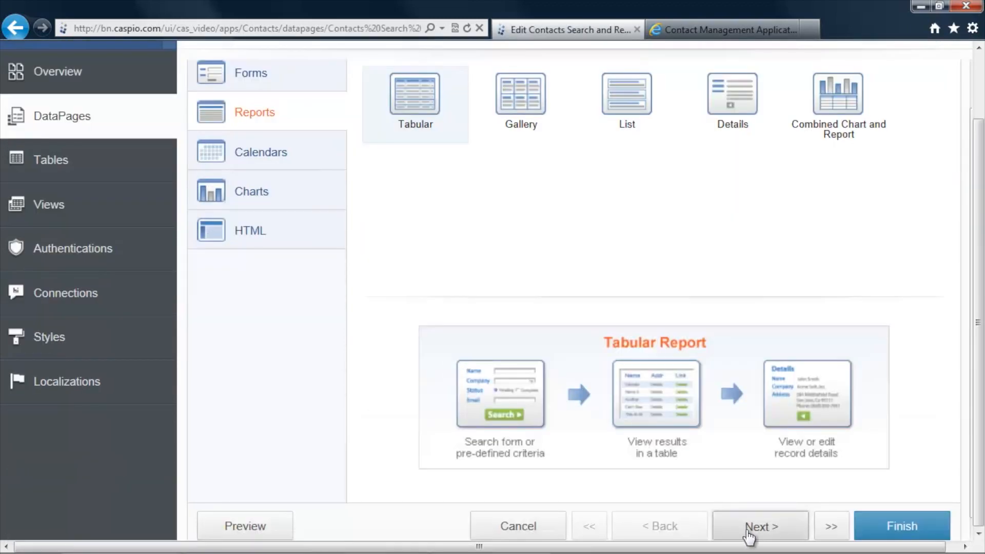
left_click(752, 532)
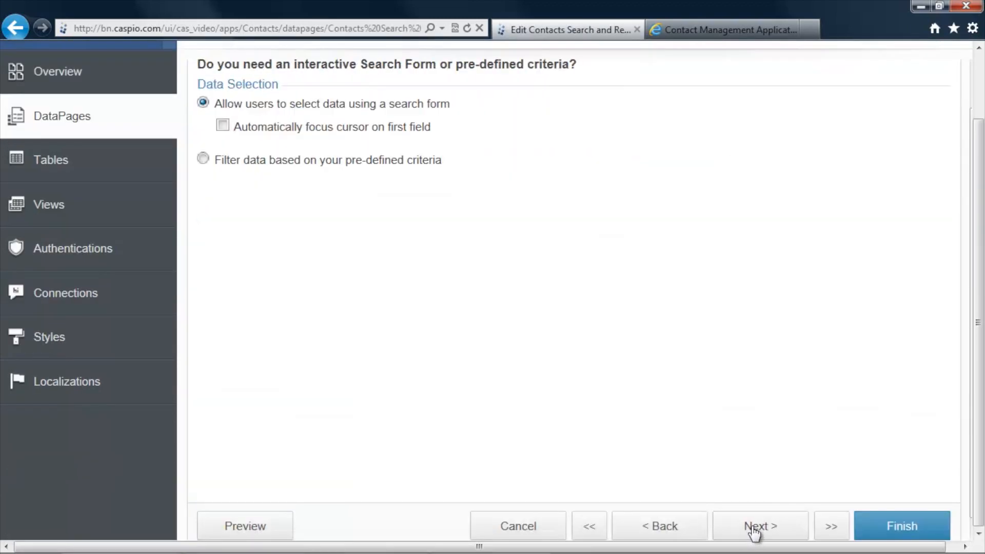
left_click(836, 528)
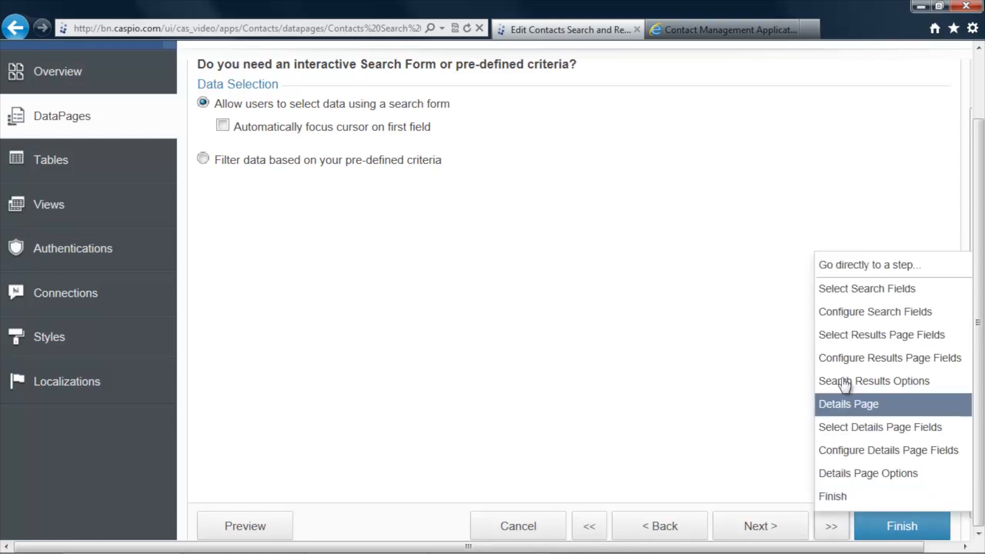
left_click(830, 451)
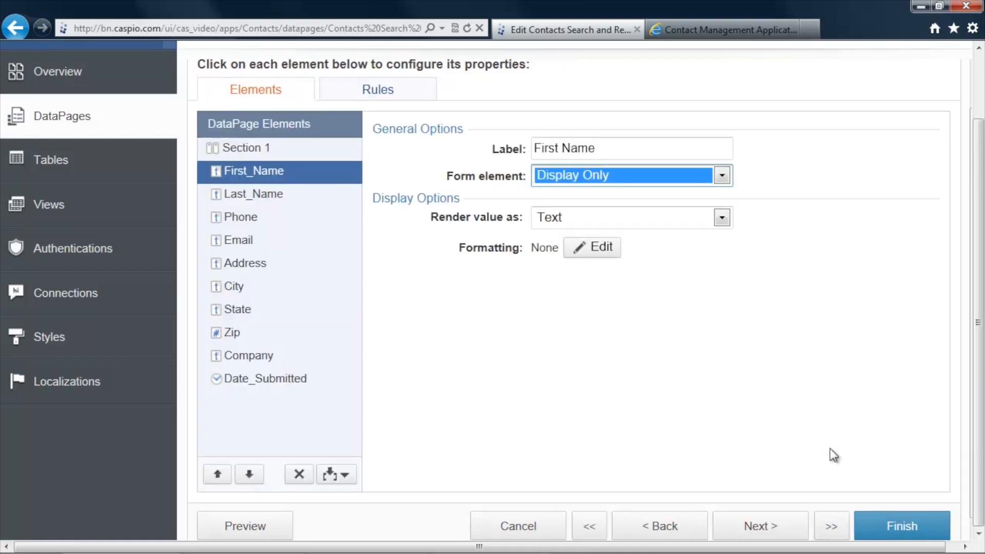
- Go back to the details field selection, add Status, Follow_Up_Date and Notes, and continue to the field configuration
left_click(670, 532)
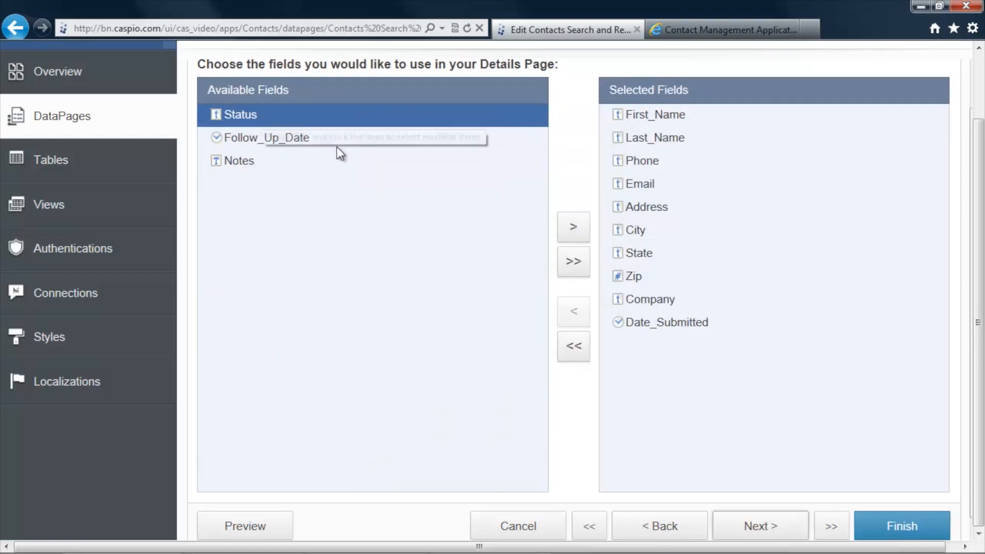
left_click(564, 224)
left_click(572, 232)
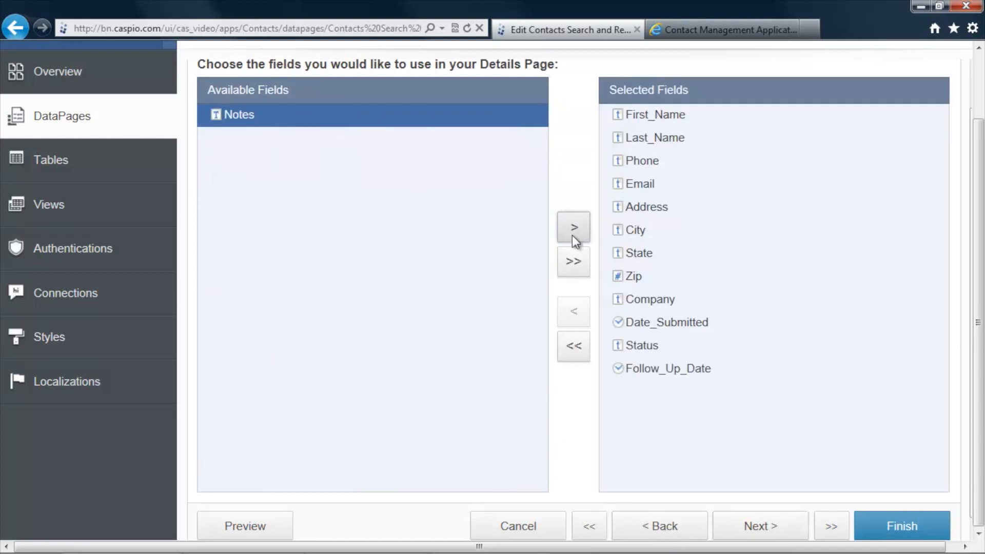
left_click(571, 235)
left_click(740, 527)
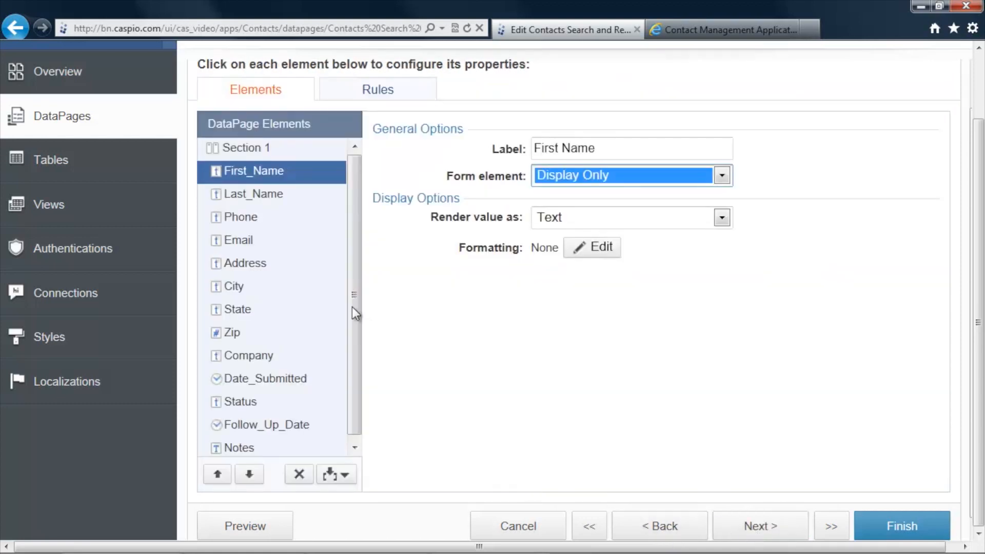
- Change the Status details field's form element to Dropdown
left_click(253, 398)
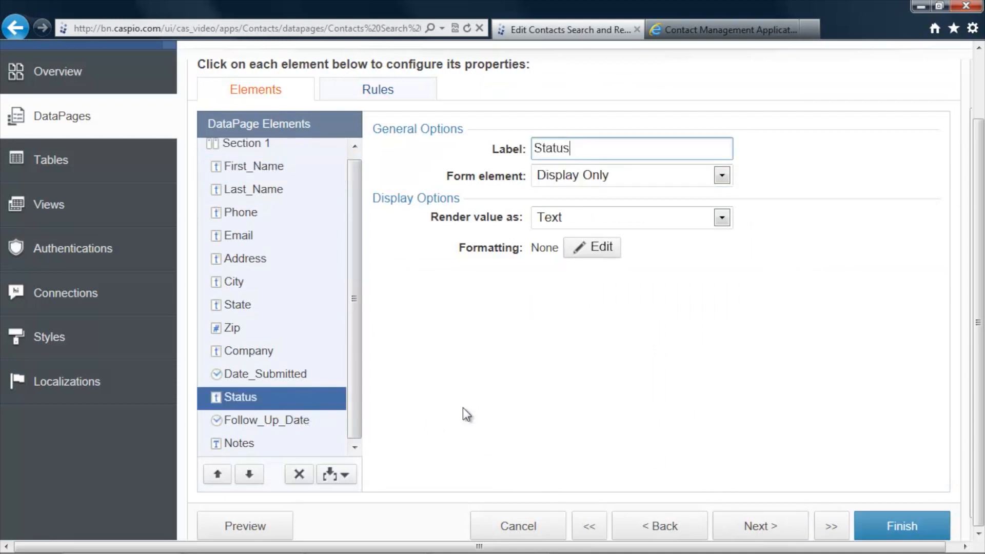
left_click(613, 185)
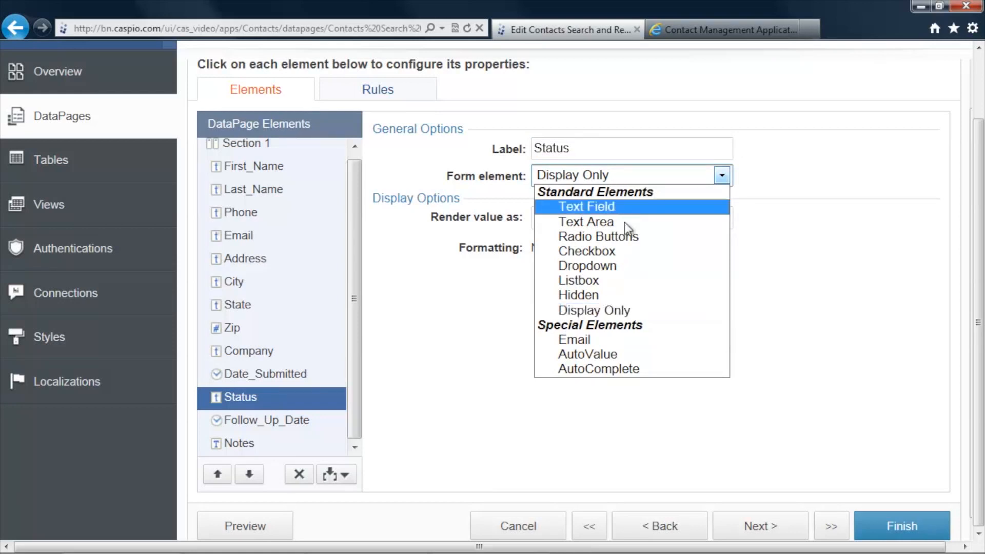
left_click(625, 267)
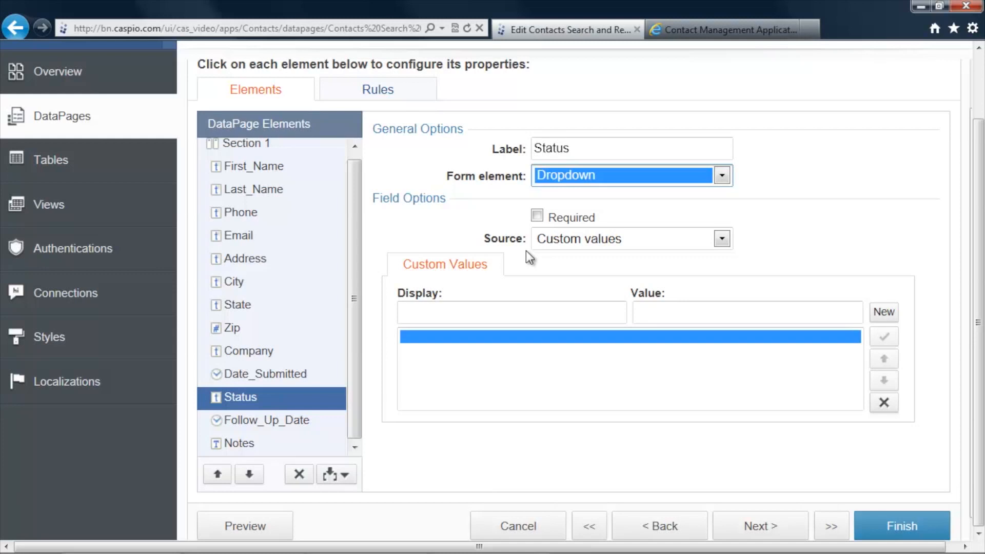
- Enter New, Close and In_progress as custom values for the Status dropdown
left_click(409, 313)
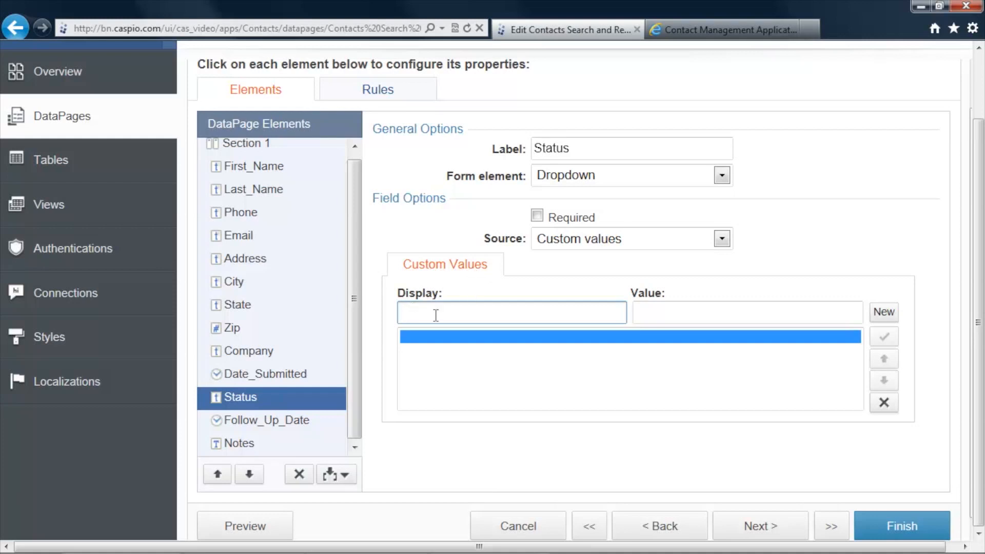
type("New")
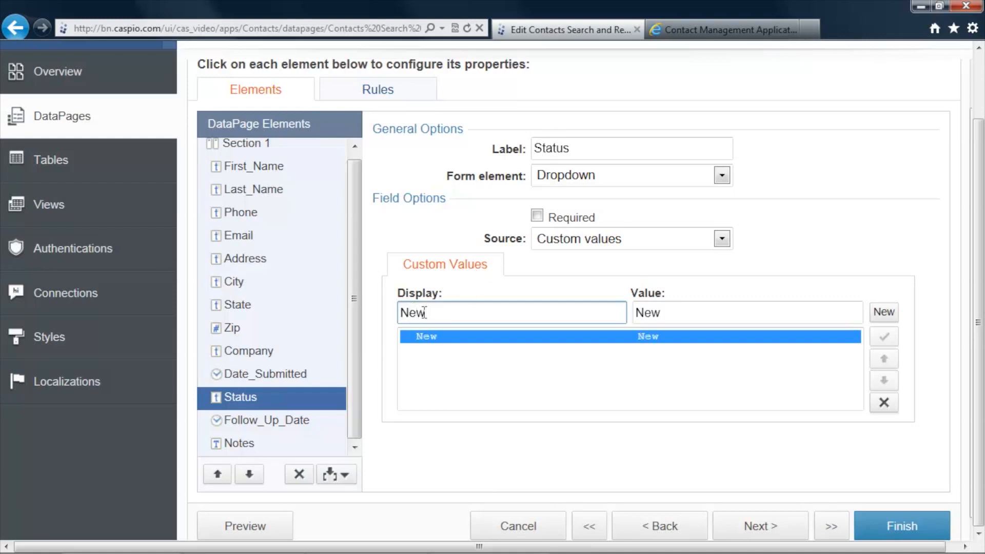
left_click(883, 312)
type("Close")
left_click(883, 311)
type("In_proc")
key("BackSpace")
type("gress")
- Check the Status options in the sample contact application, then add a Select option with an empty value to the Status dropdown
left_click(697, 30)
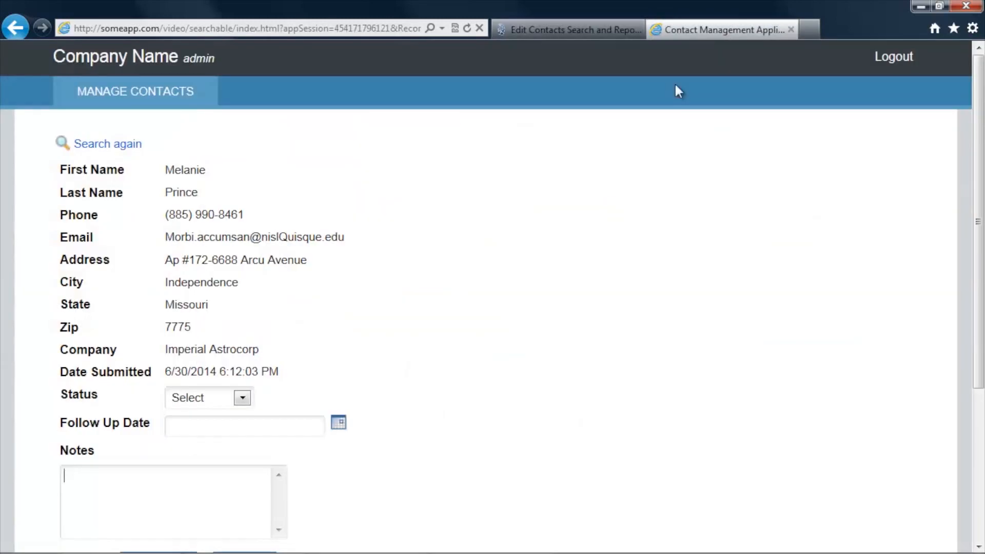
left_click(224, 401)
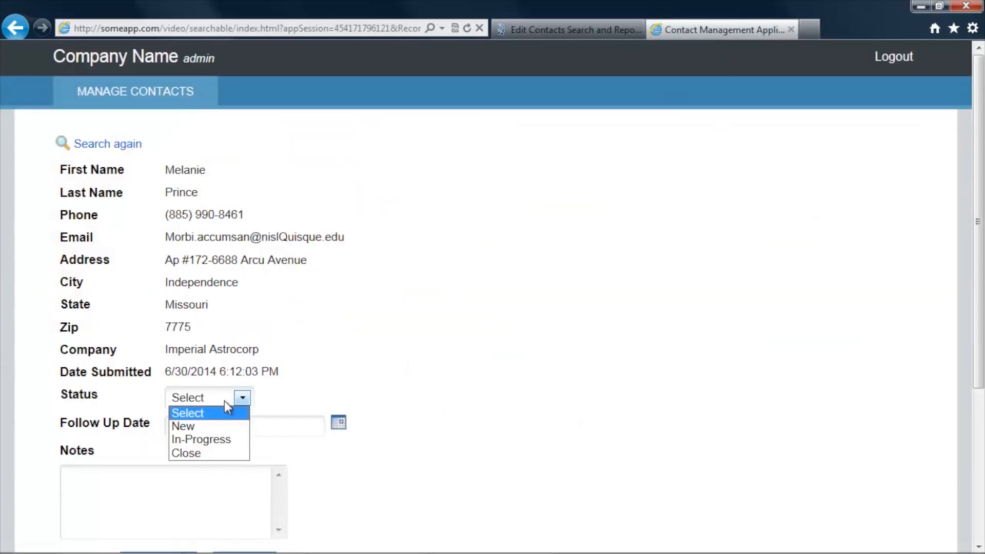
left_click(577, 29)
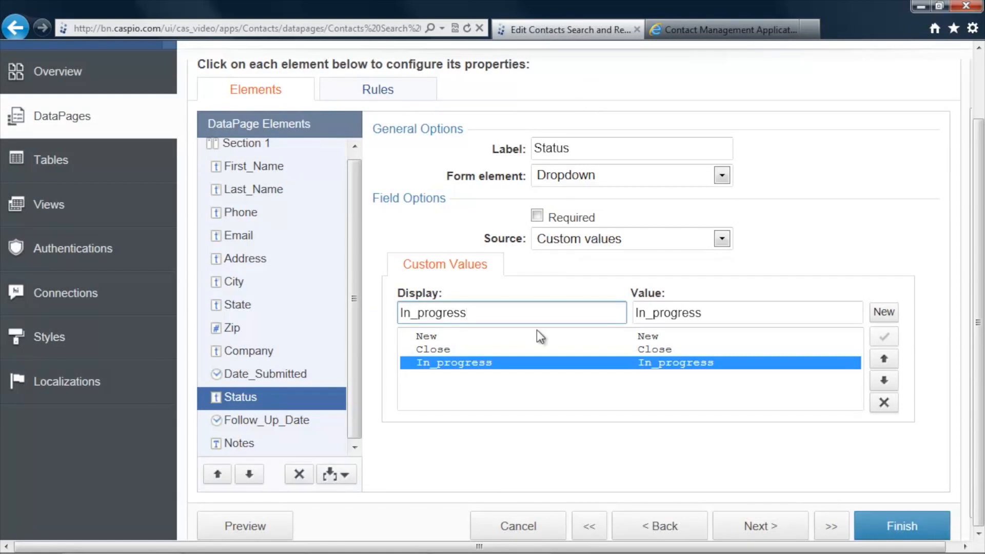
left_click(880, 312)
type("Select")
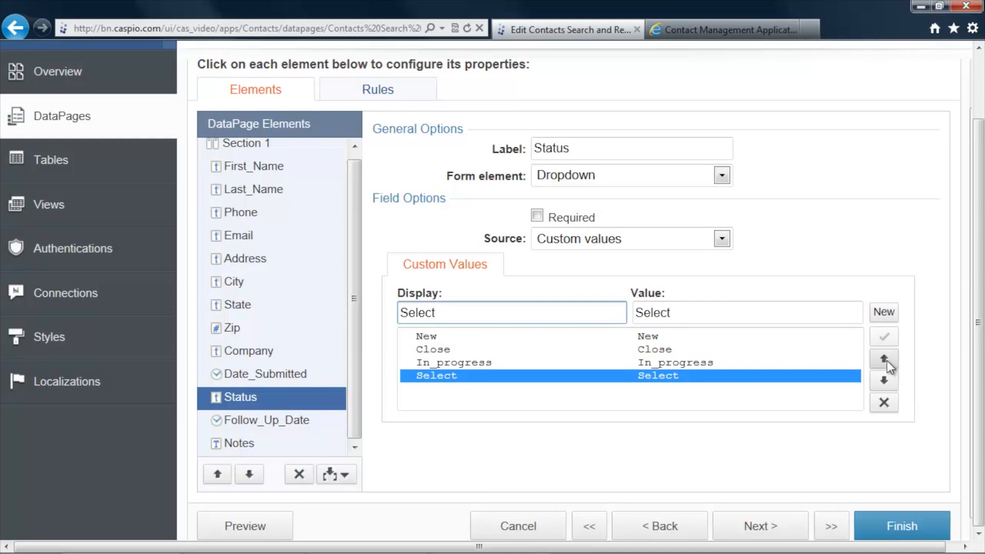
key("Tab")
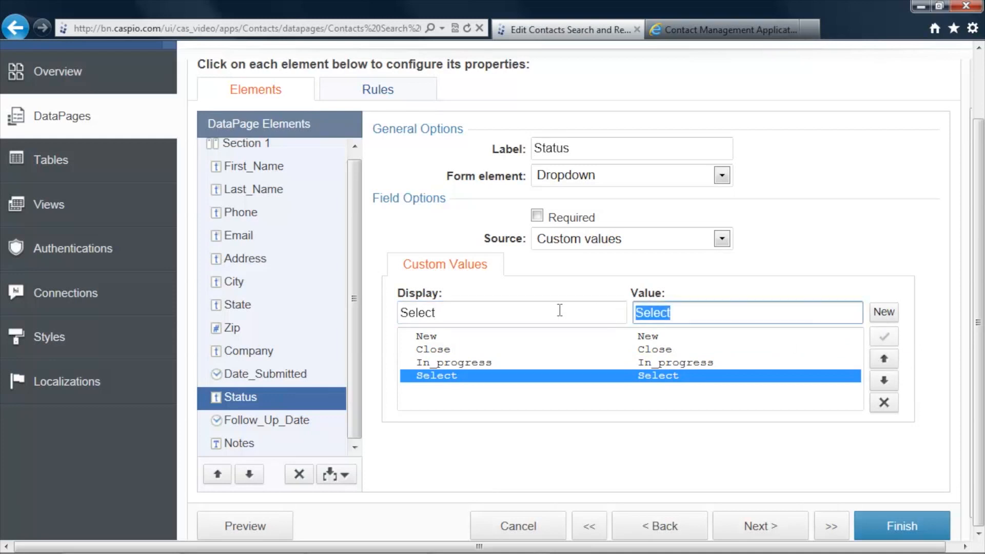
key("BackSpace")
- Move the Select option to the top of the Status custom values list
left_click(884, 358)
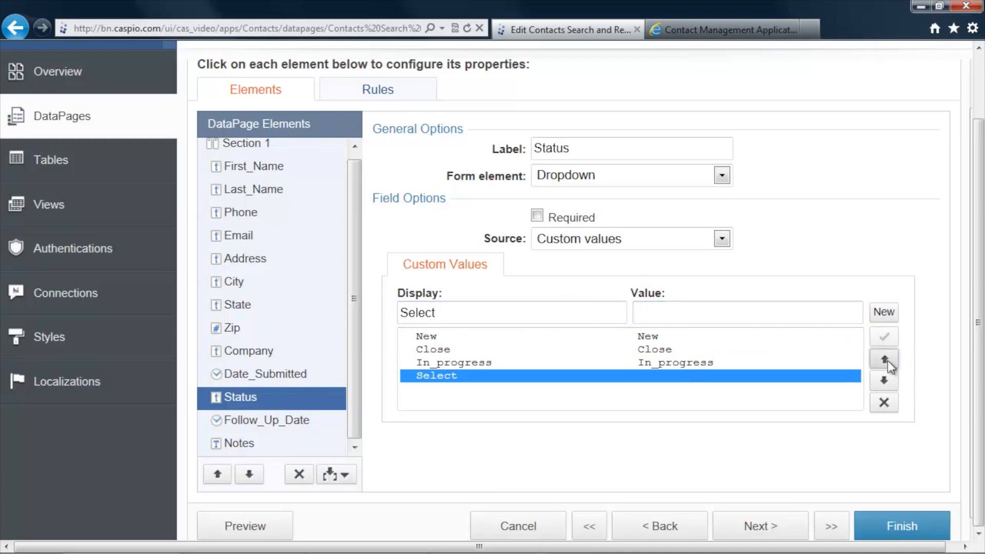
left_click(884, 358)
left_click(884, 358)
left_click(743, 451)
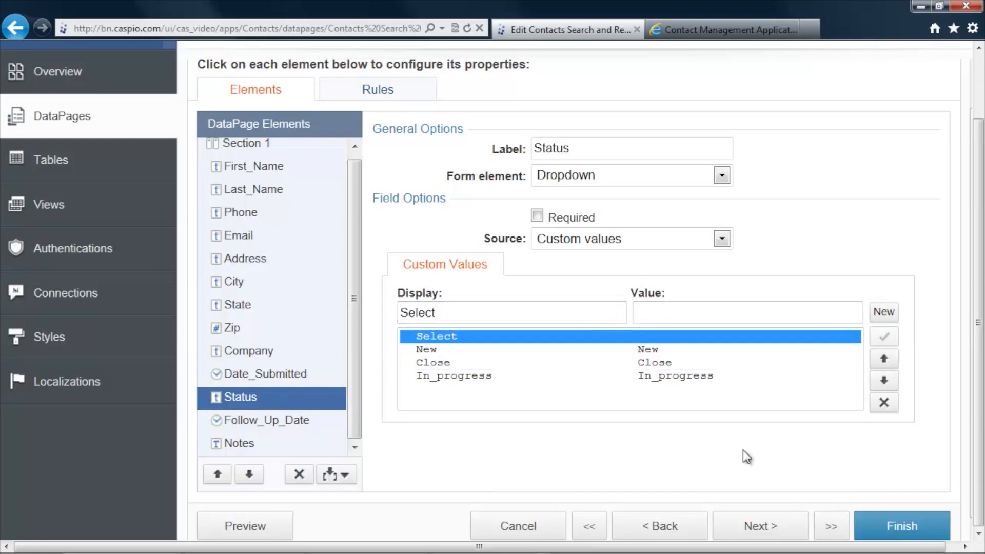
- Change the Follow_Up_Date details field's form element to Text Field with Calendar popup enabled, checking it against the sample contact application
left_click(285, 427)
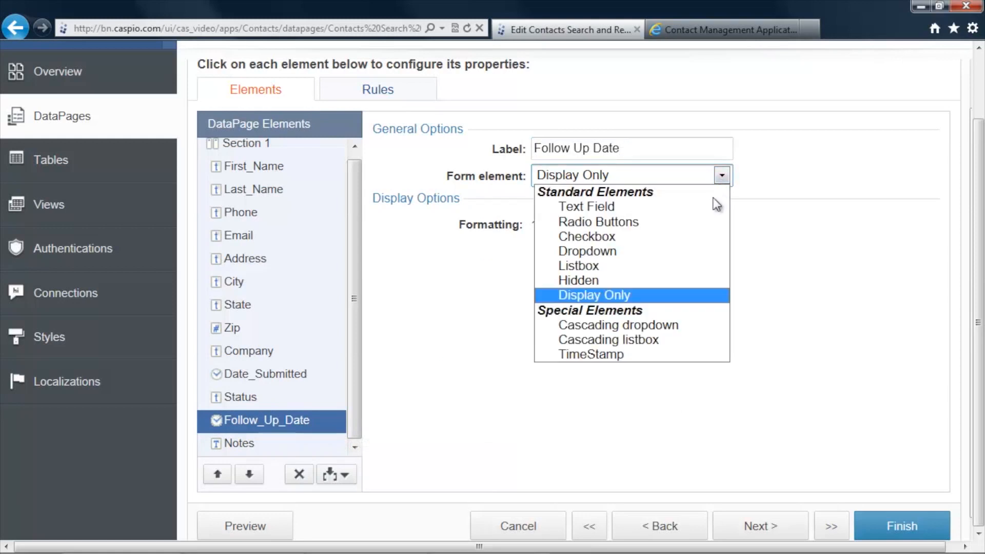
left_click(700, 208)
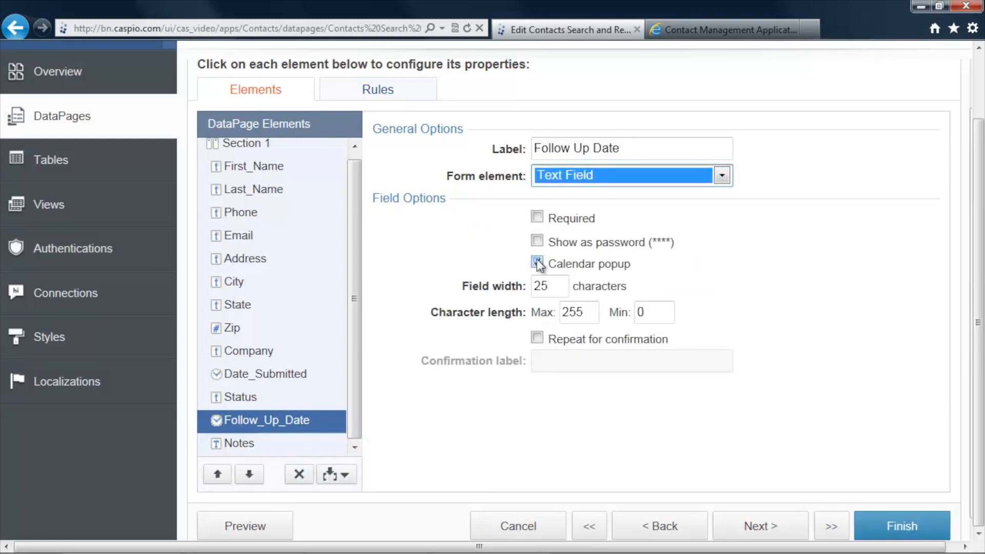
left_click(681, 33)
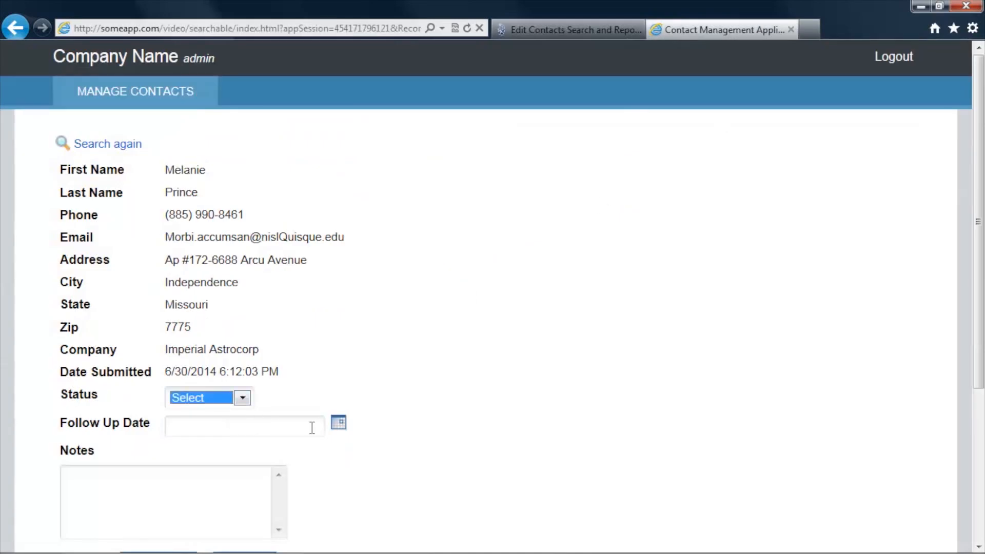
left_click(579, 32)
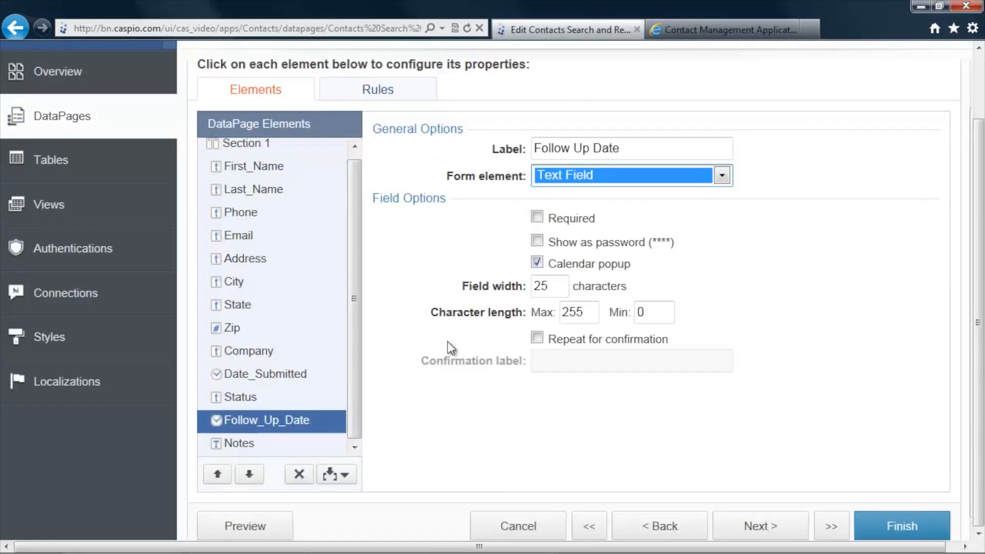
- Change the Notes details field's form element to Text Area, keeping its default width, height and maximum characters
left_click(303, 442)
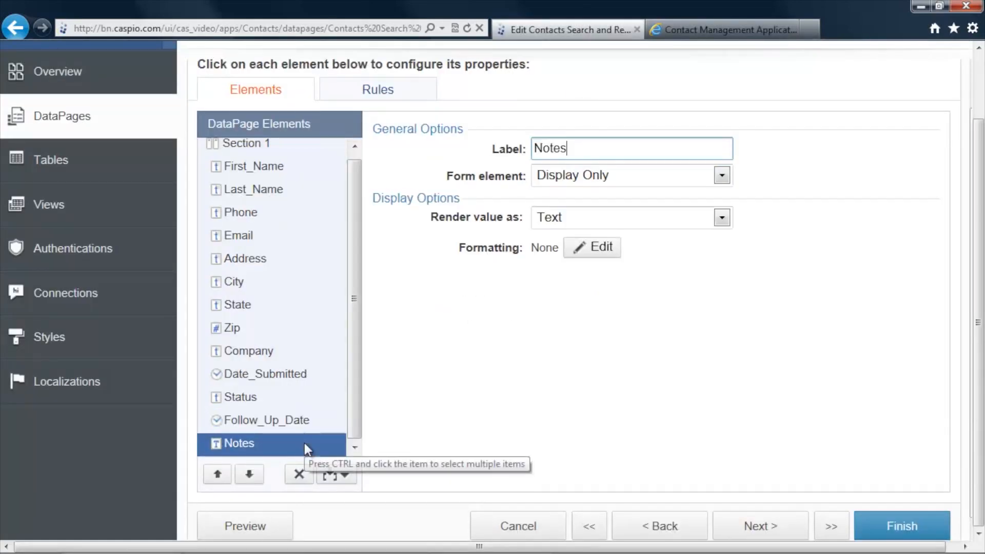
left_click(676, 220)
left_click(662, 169)
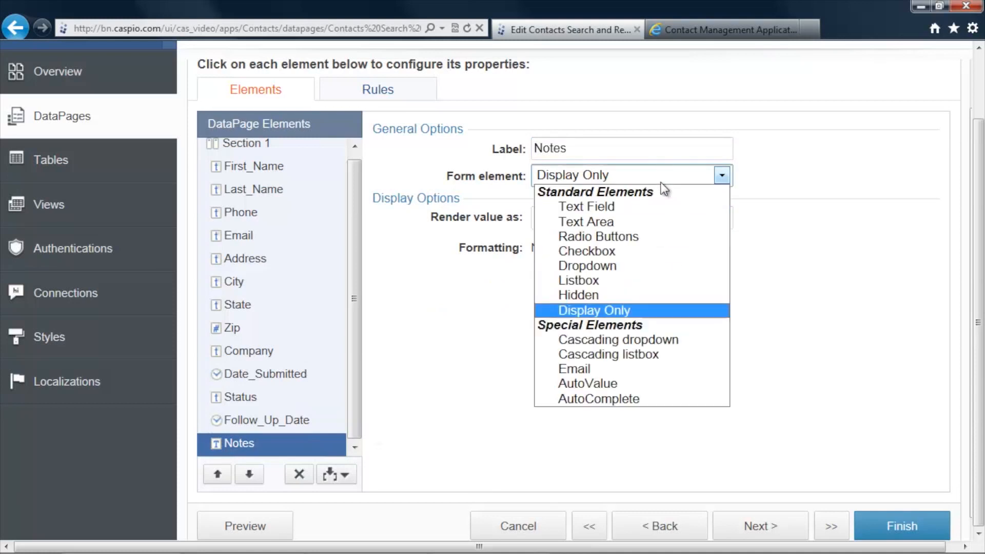
left_click(659, 228)
left_click(576, 291)
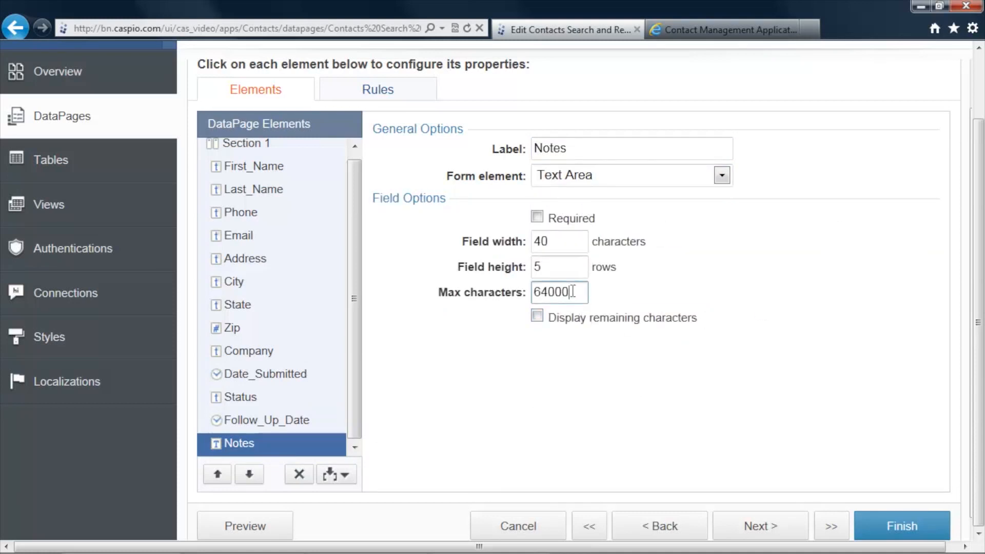
double_click(576, 291)
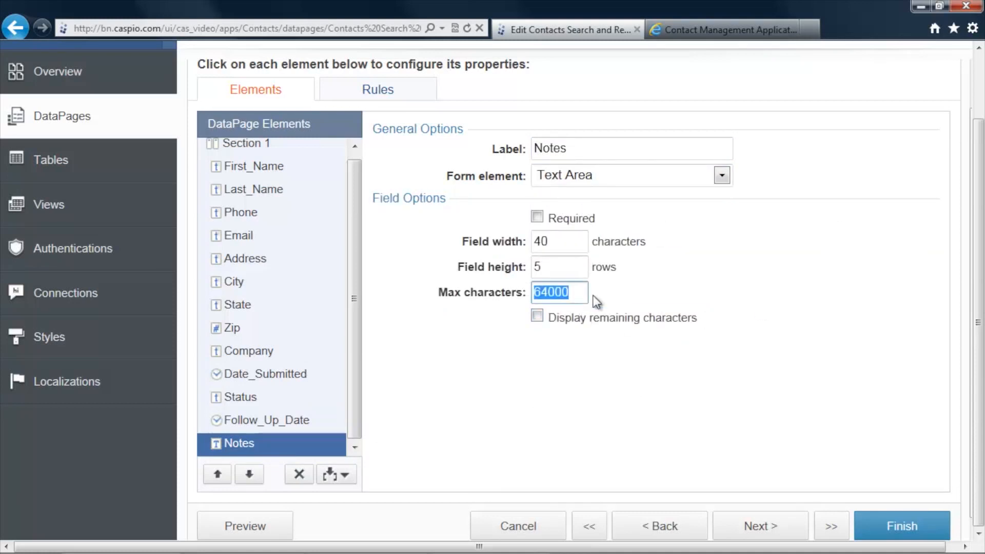
left_click(892, 272)
- Keep the default details page options, finish the Contacts Search and Report DataPage, and preview it
left_click(770, 527)
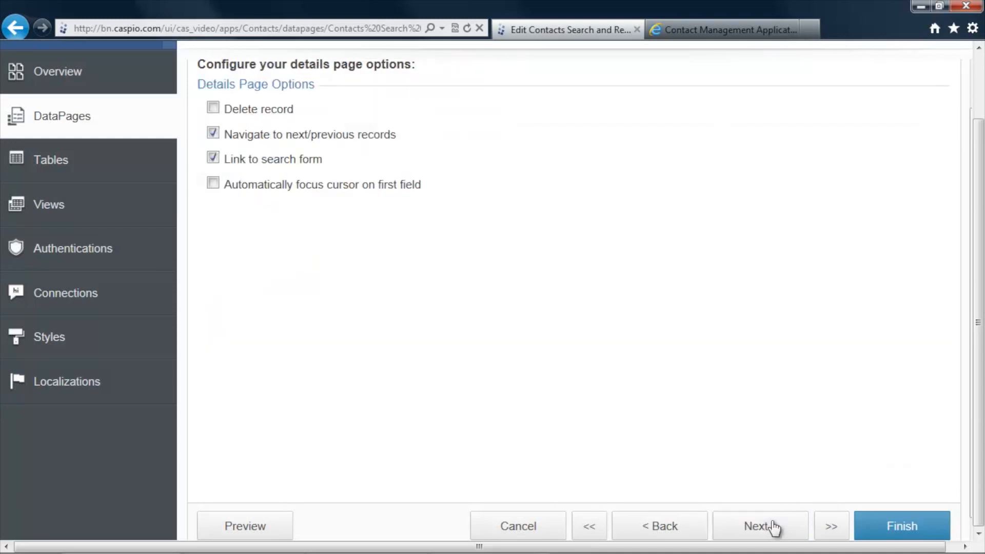
left_click(902, 525)
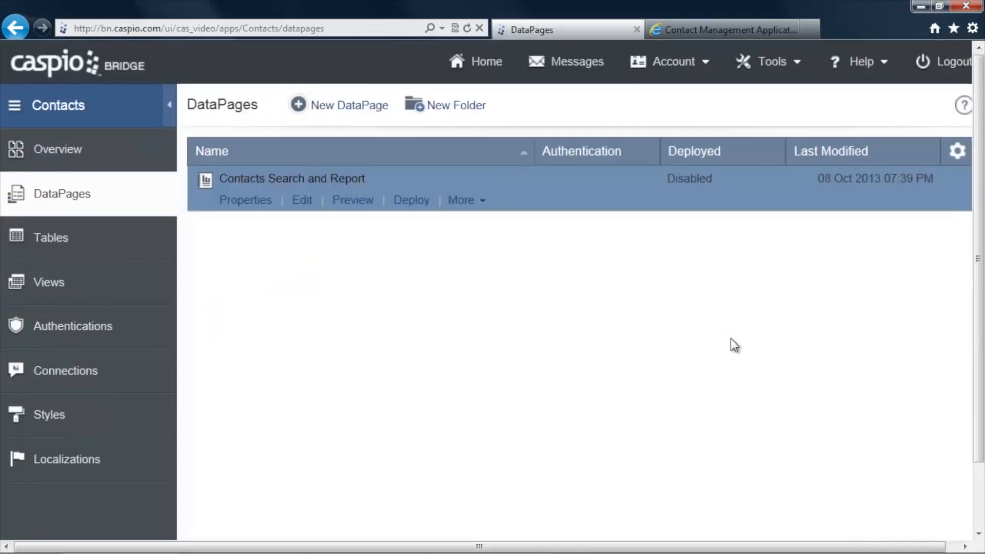
left_click(347, 203)
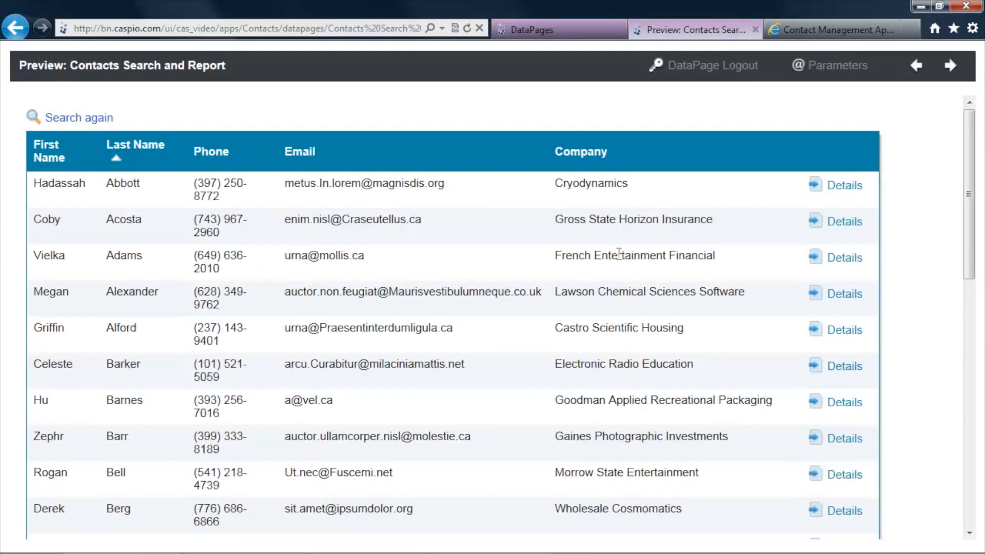
- Look through the contact results in the preview and open the details page of the second listed contact
scroll(619, 254, "down", 6)
scroll(619, 255, "up", 2)
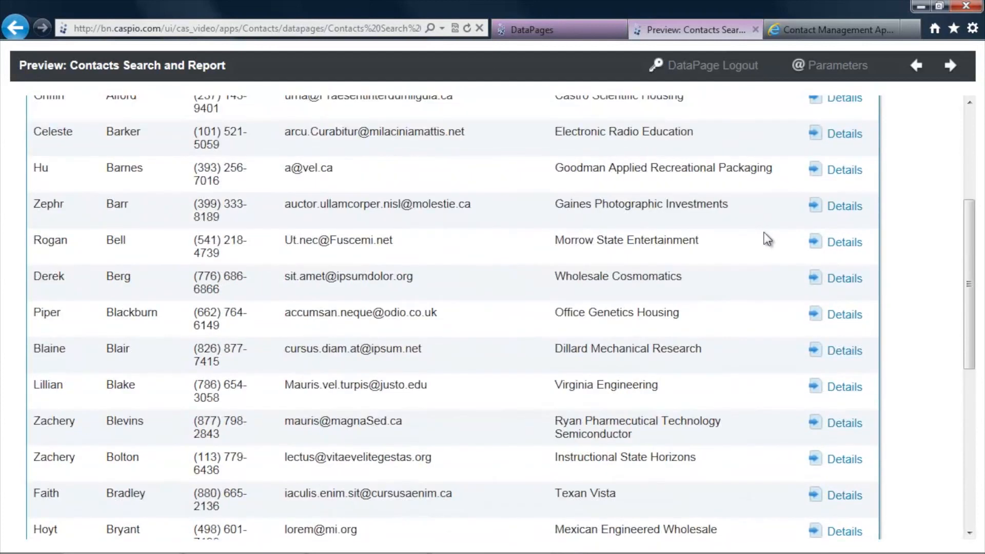
scroll(829, 228, "up", 4)
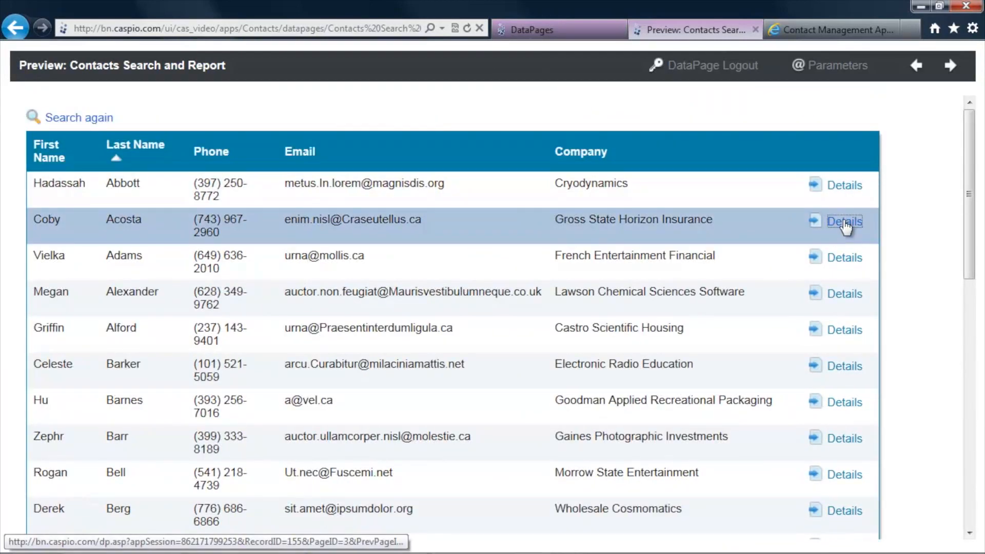
left_click(844, 222)
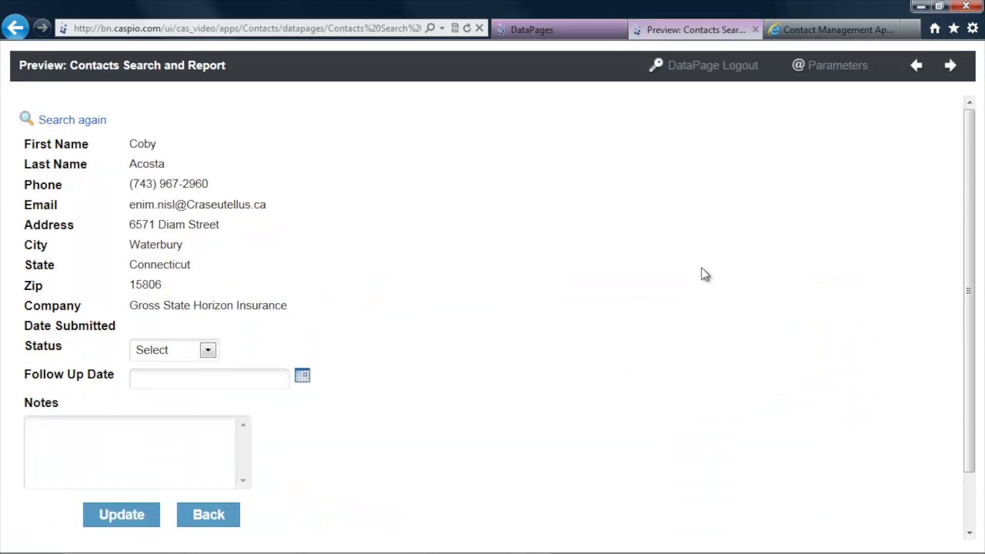
- Check the Status dropdown options and the Follow Up Date field on the previewed details page
left_click(208, 350)
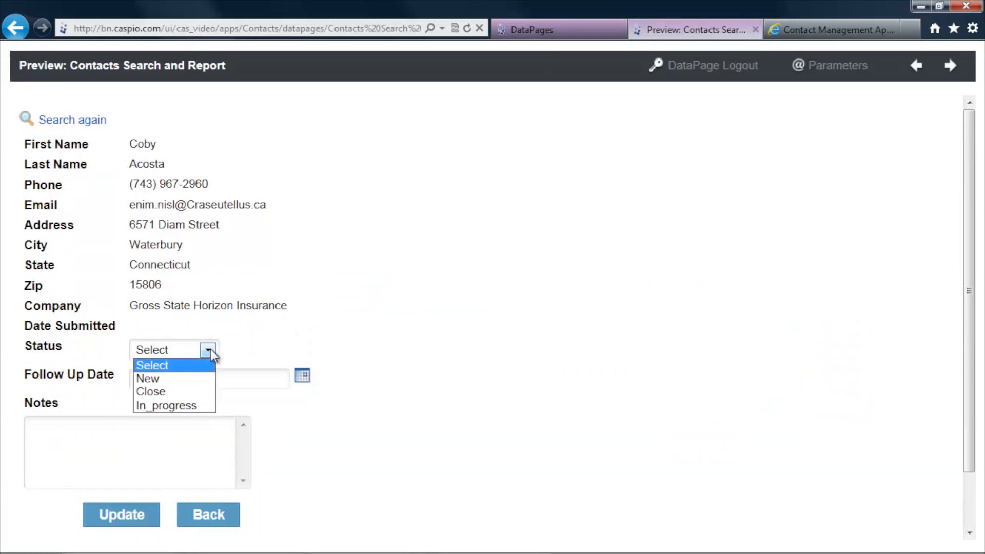
left_click(210, 350)
left_click(237, 381)
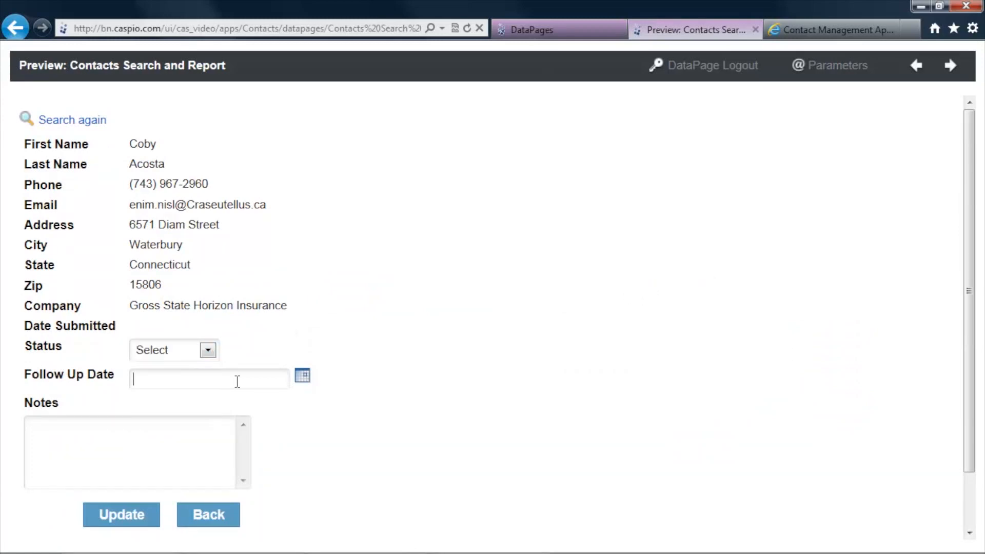